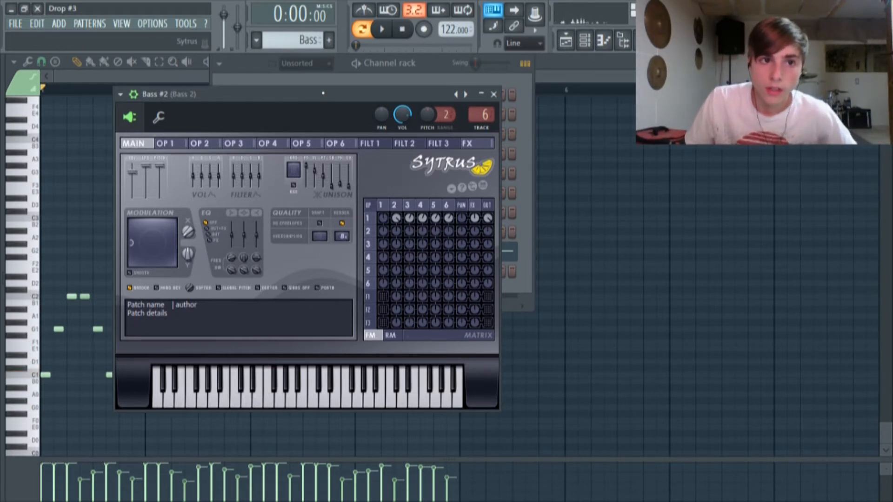
Step: Review the Modulation X envelopes and frequency ratios of operators 1, 3 and 5 in the Bass #2 Sytrus patch
left_click_drag(323, 93, 329, 94)
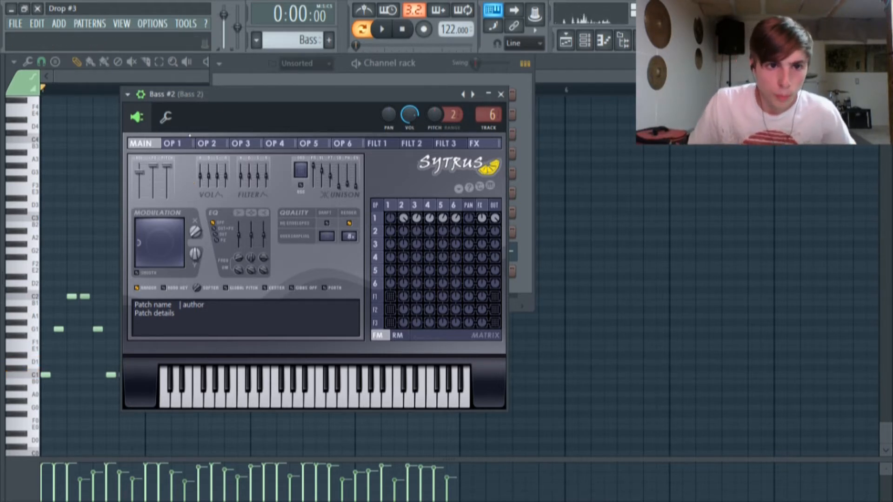
left_click(189, 144)
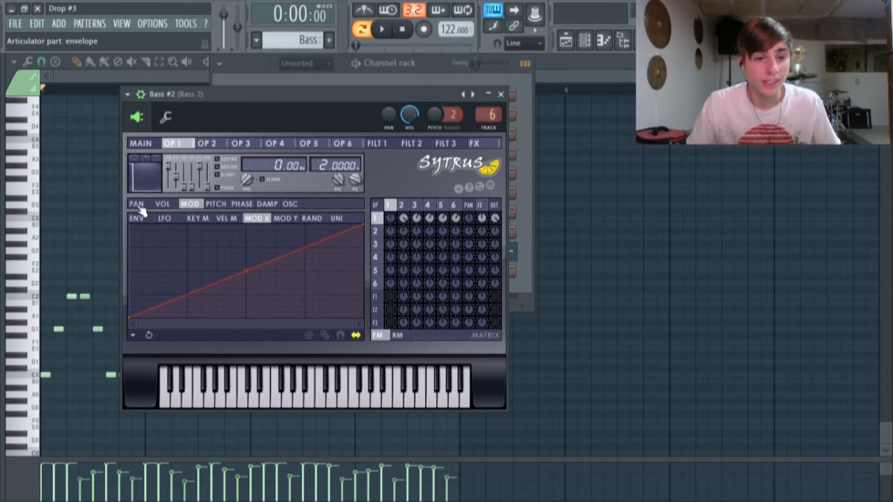
mouse_move(193, 143)
left_mouse_down()
mouse_move(335, 144)
mouse_move(180, 144)
left_mouse_up()
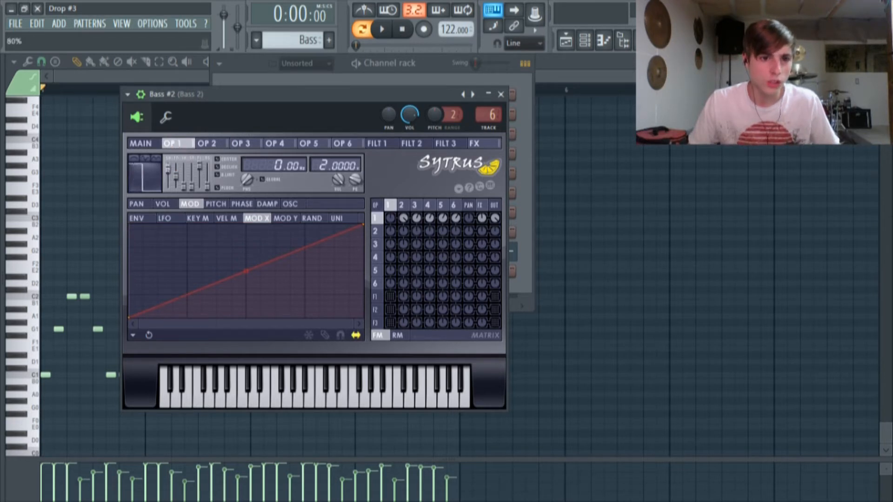
left_click_drag(217, 146, 168, 144)
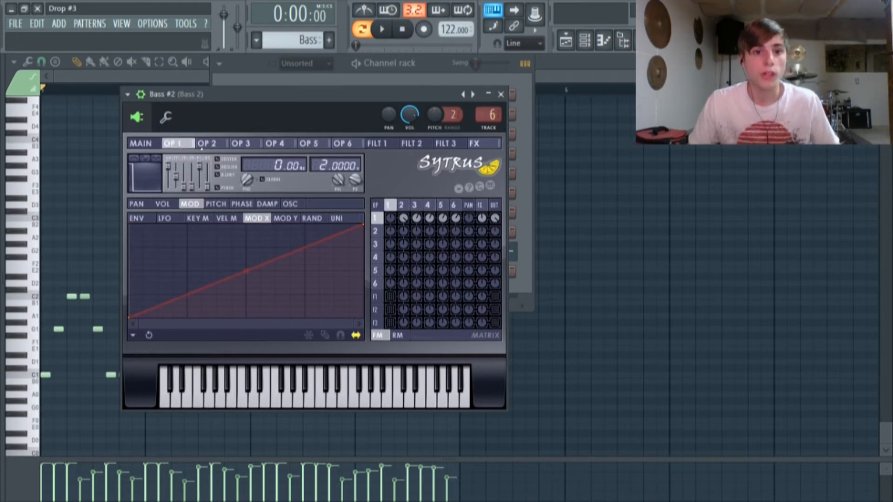
left_click_drag(212, 150, 243, 145)
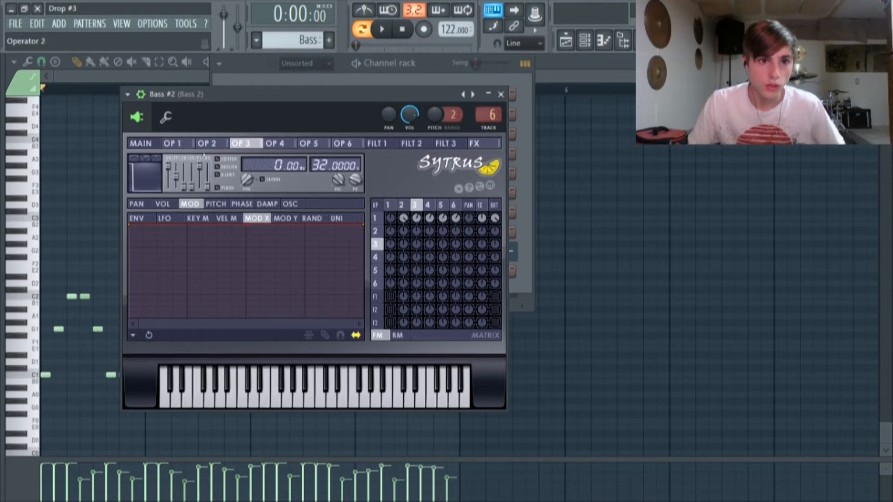
left_click(310, 146)
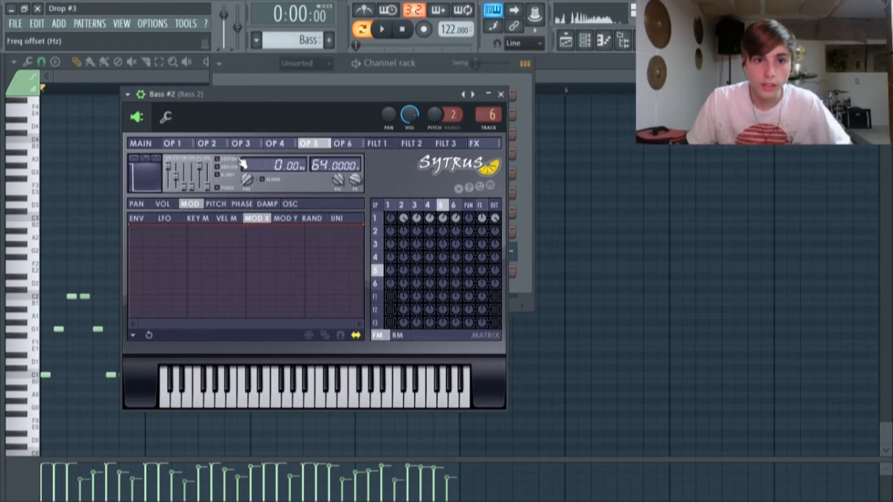
left_click(143, 144)
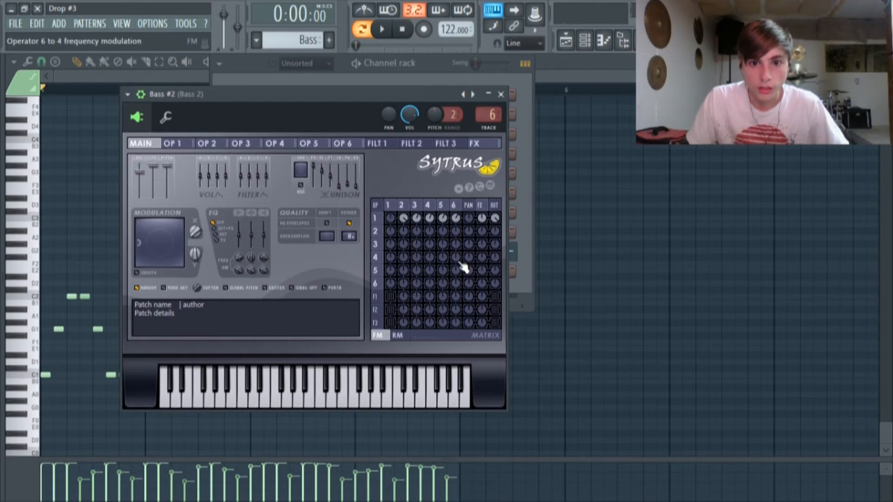
Step: Go through operators 2 to 6 in order from the modulation matrix, examining each one's Modulation X envelope
left_click(404, 207)
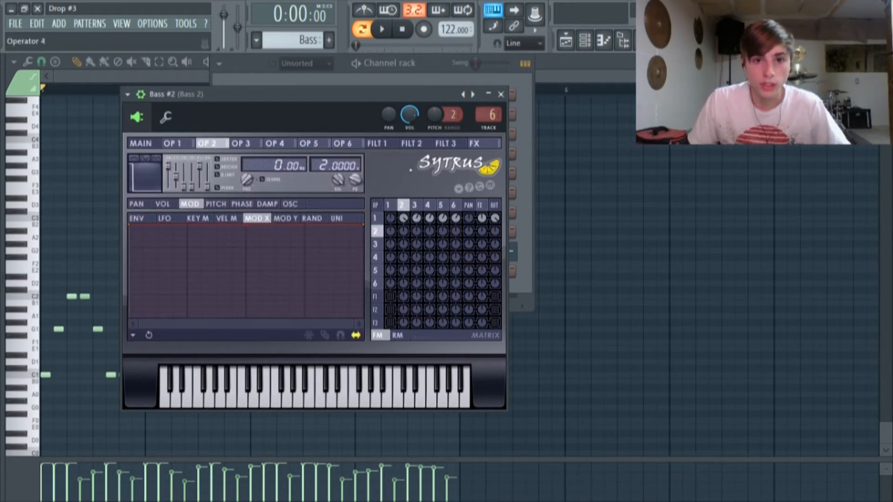
left_click(415, 206)
left_click(427, 207)
left_click(441, 206)
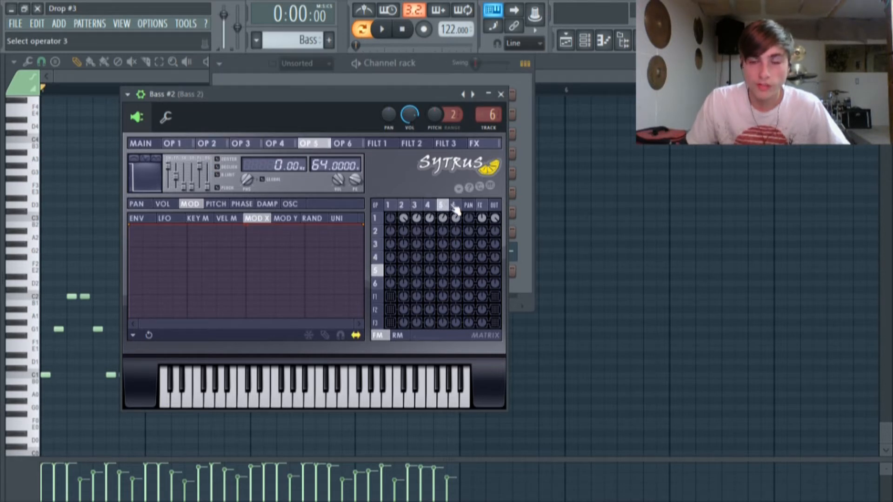
left_click(455, 206)
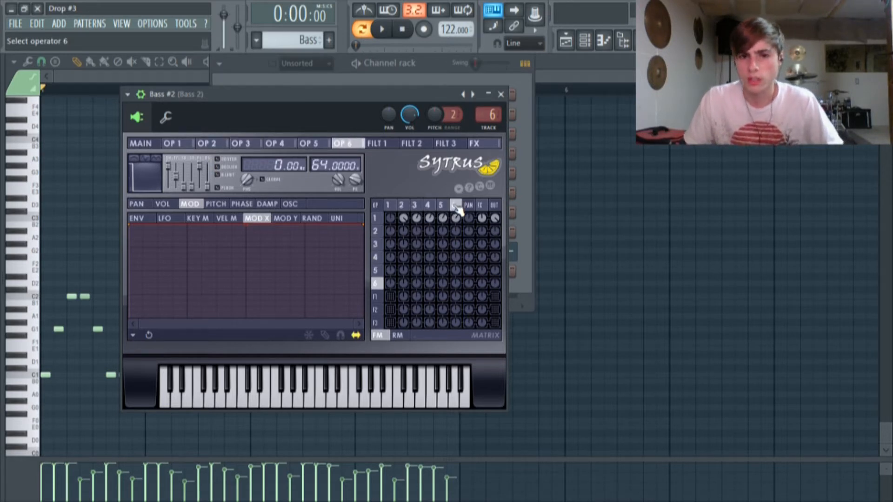
Step: Compare the frequency ratios and Modulation X envelopes of operators 3, 4, 5 and 6
left_click(309, 144)
left_click(276, 144)
left_click(241, 144)
left_click(309, 144)
left_click(344, 144)
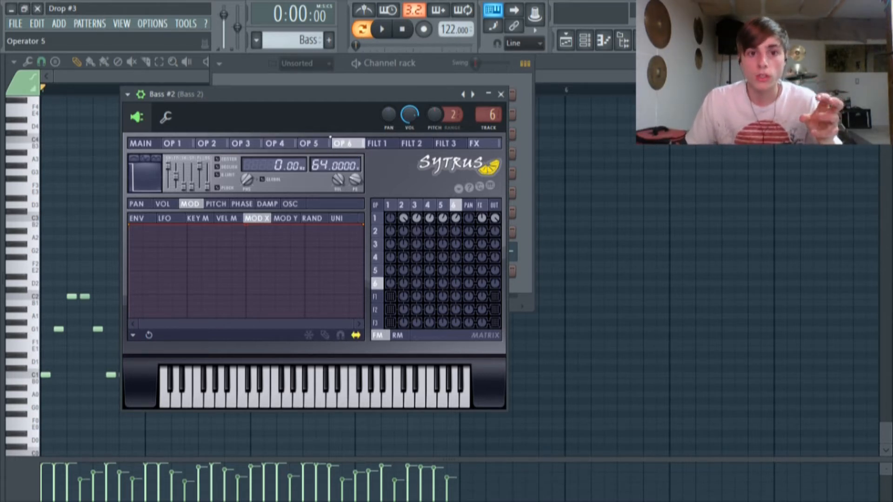
left_click(313, 144)
left_click(293, 145)
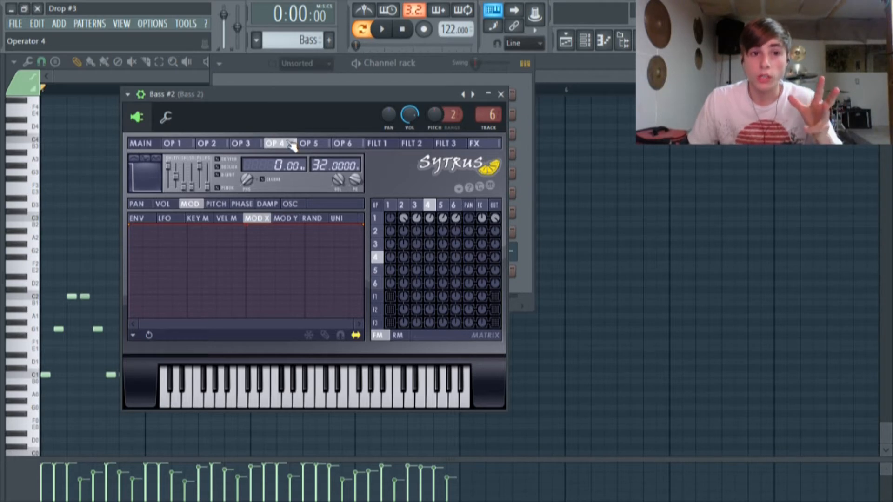
Step: Return to the main Sytrus page and examine the Modulation X knob
left_click(145, 145)
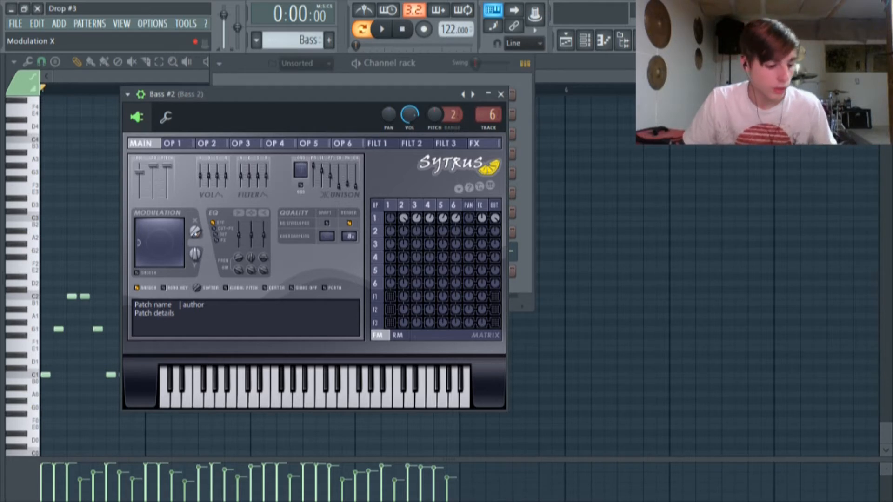
mouse_move(196, 233)
left_mouse_down()
mouse_move(196, 156)
mouse_move(196, 233)
left_mouse_up()
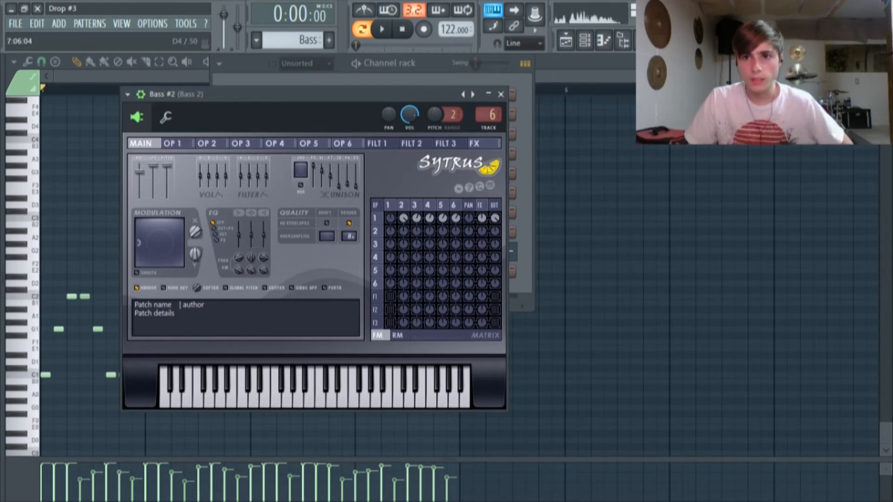
Step: Open the Patcher effect on the Bass 2 mixer track and inspect its Reeverb 2 settings
key("F9")
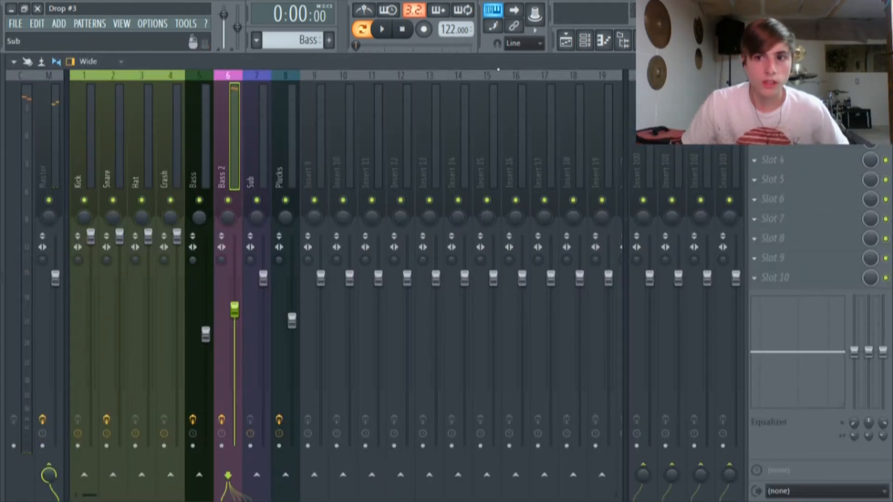
left_click(790, 101)
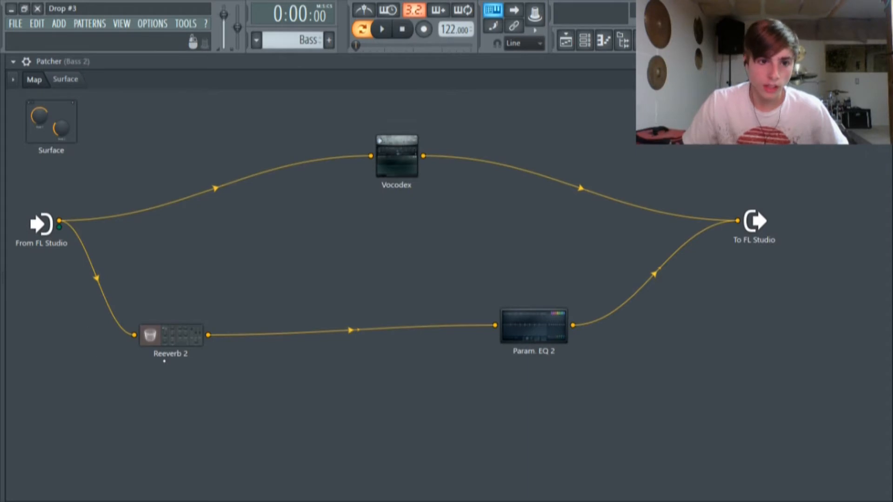
left_click(180, 344)
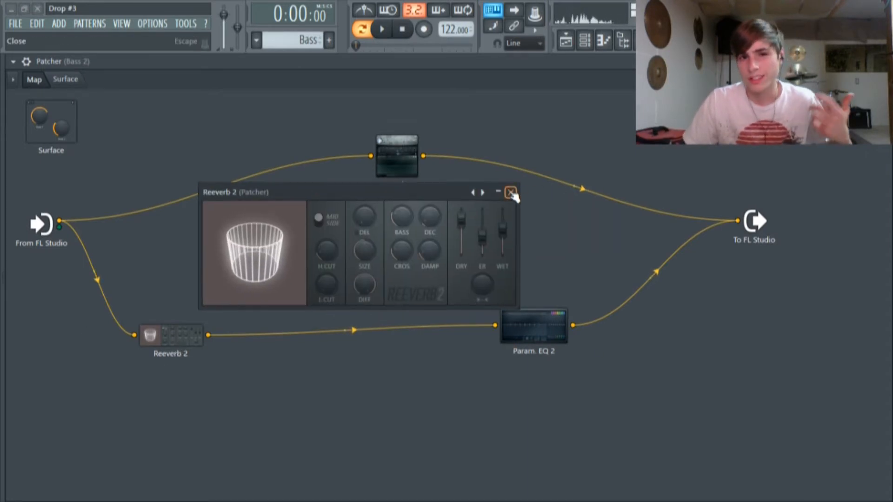
left_click(511, 192)
Step: Inspect the Param. EQ 2 curve that follows the reverb in the Patcher chain
left_click(535, 325)
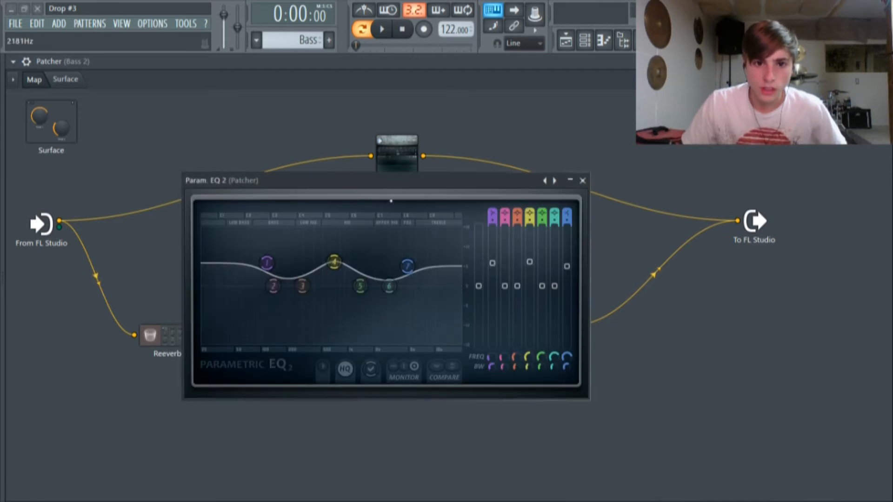
left_click_drag(391, 181, 394, 160)
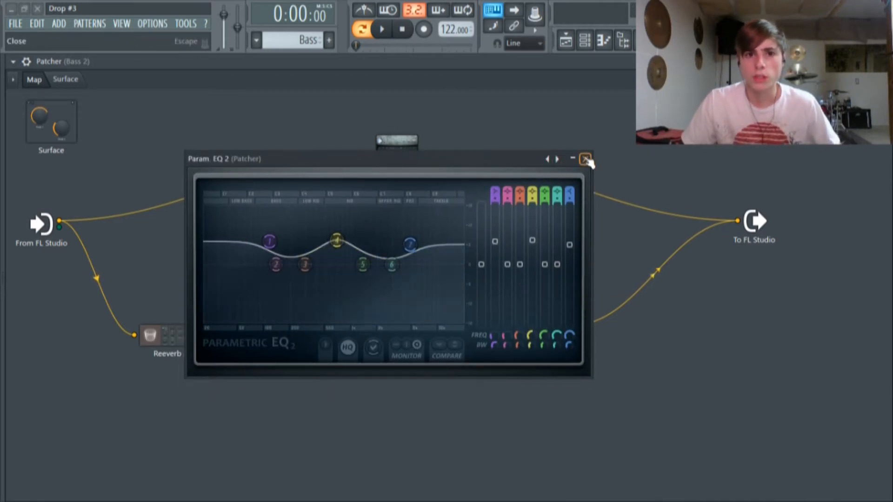
left_click(585, 159)
Step: Inspect the Vocodex settings on the parallel branch, then close Vocodex and the Patcher map
left_click(419, 160)
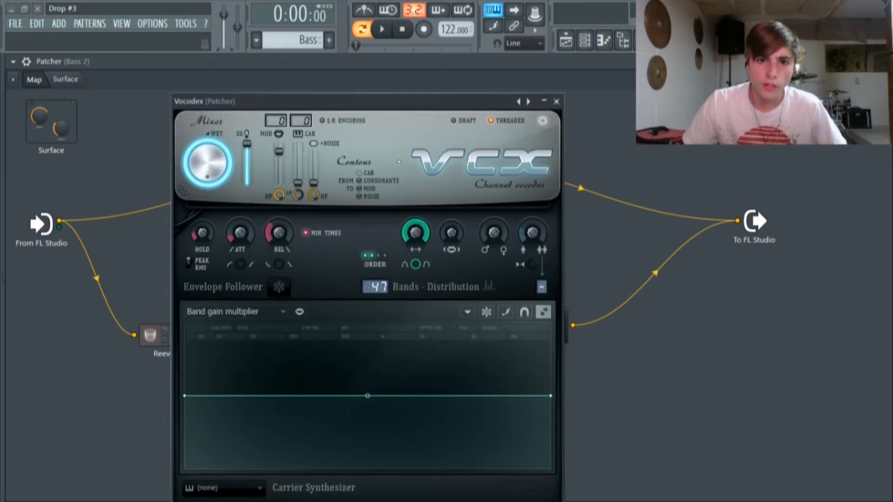
left_click_drag(411, 98, 393, 105)
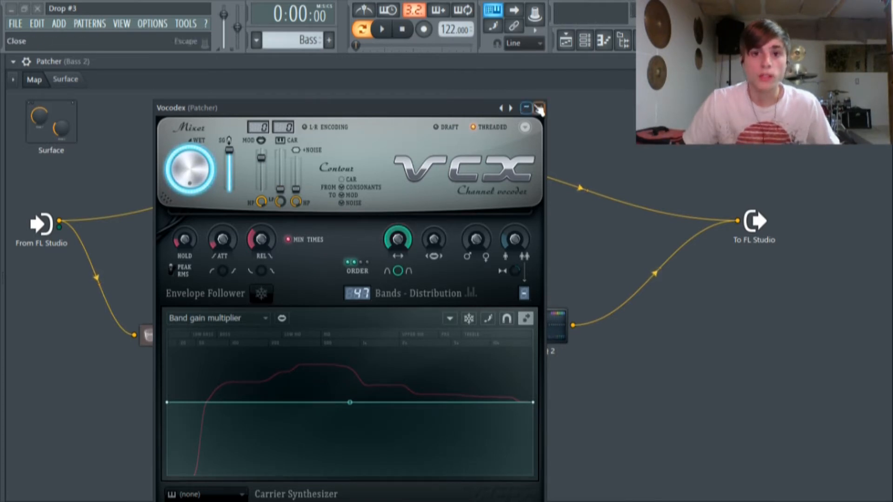
left_click(540, 108)
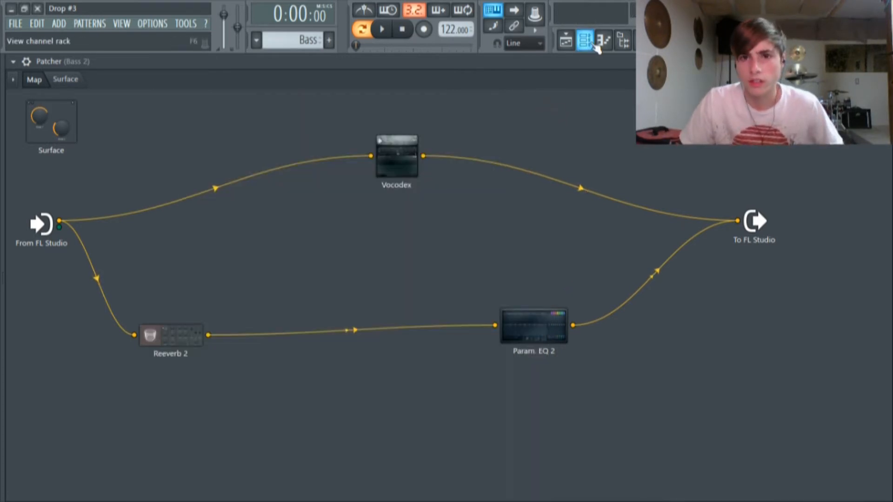
left_click(882, 62)
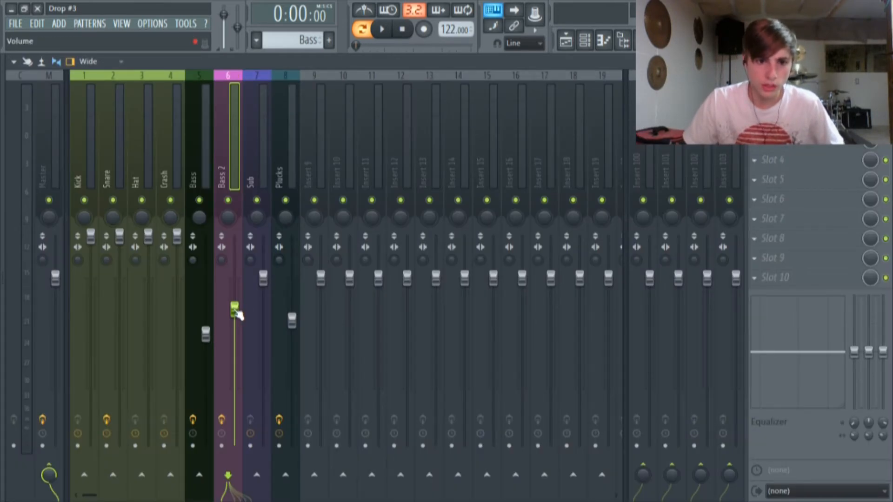
Step: Reopen the Bass 2 Patcher for another look at Vocodex, then close both windows
left_click(790, 101)
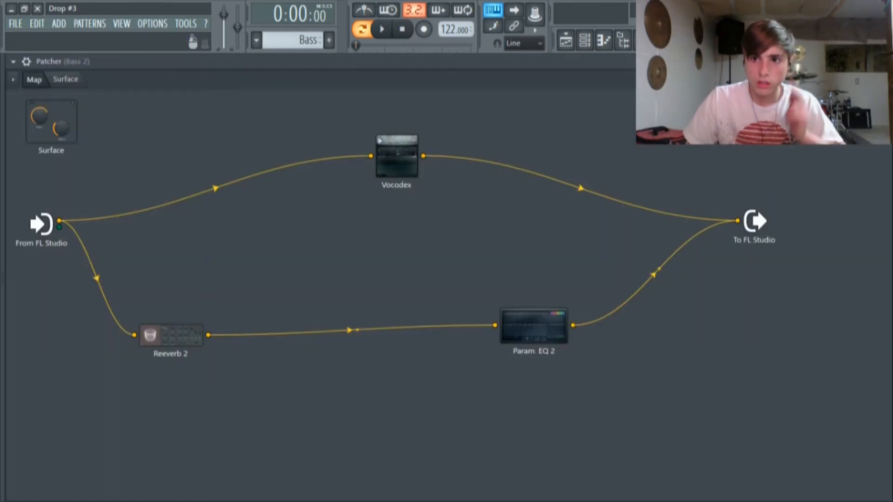
left_click(372, 168)
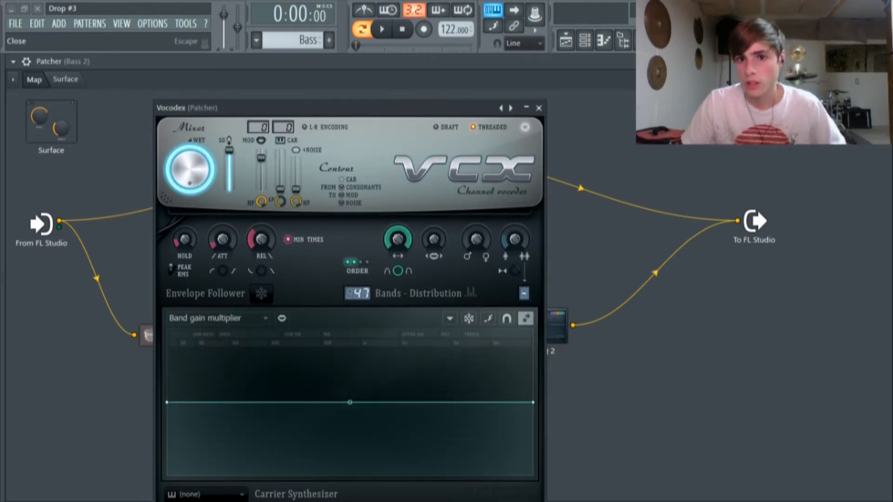
left_click(883, 61)
left_click(540, 108)
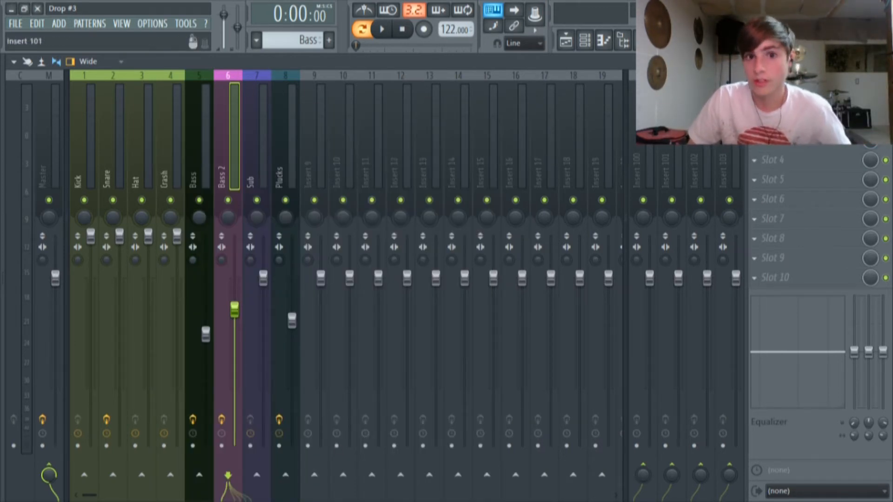
Step: Open the Bass #2 pattern from the playlist in the piano roll and listen to it
left_click(566, 41)
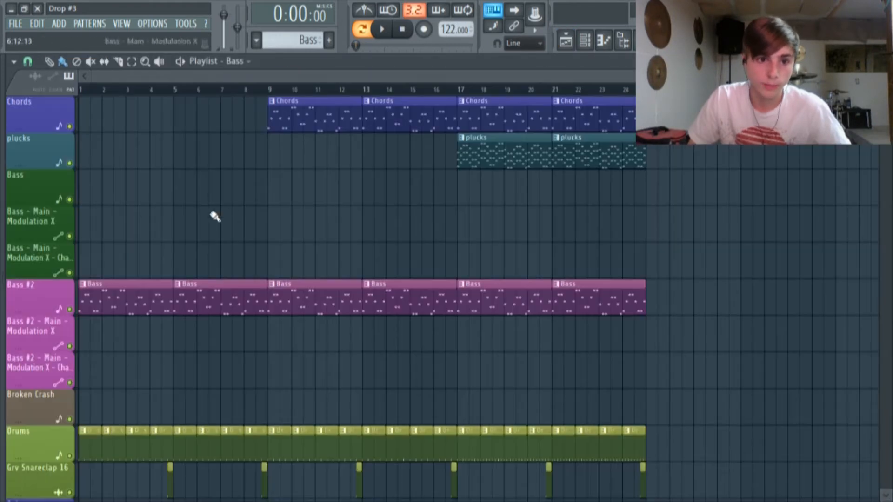
double_click(140, 286)
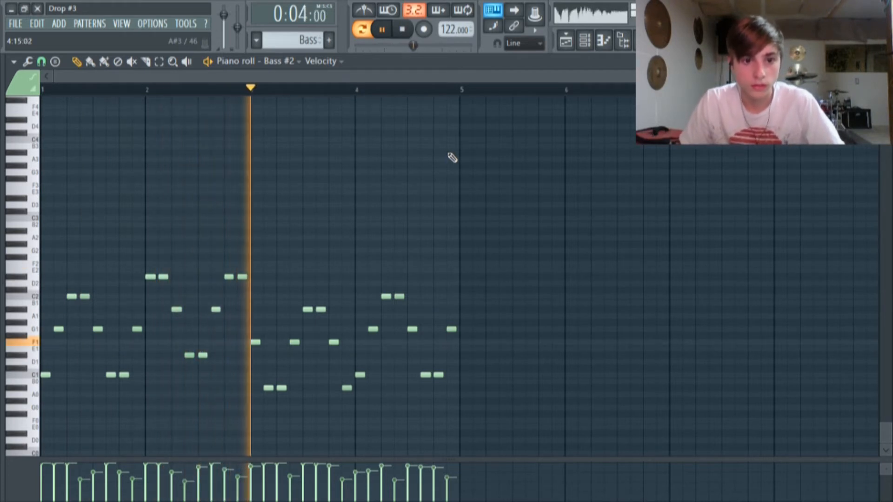
left_click(383, 29)
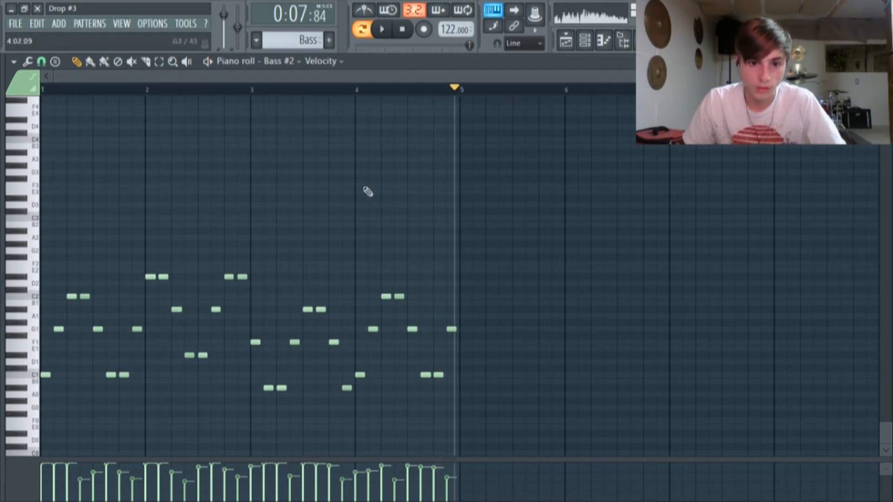
Step: Enlarge the velocity lane over the full piano roll and play the bass pattern to examine its note velocities
left_click_drag(349, 458, 331, 184)
left_click(363, 29)
left_click(363, 30)
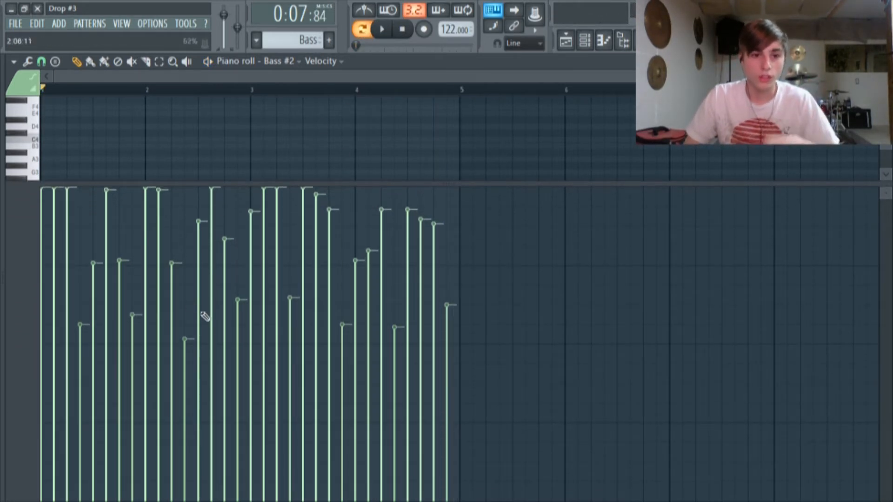
left_click_drag(199, 186, 199, 99)
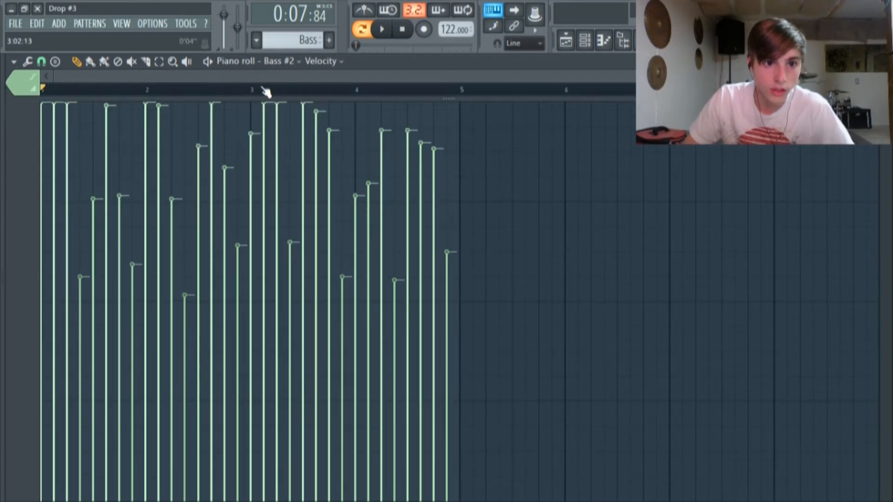
left_click(384, 31)
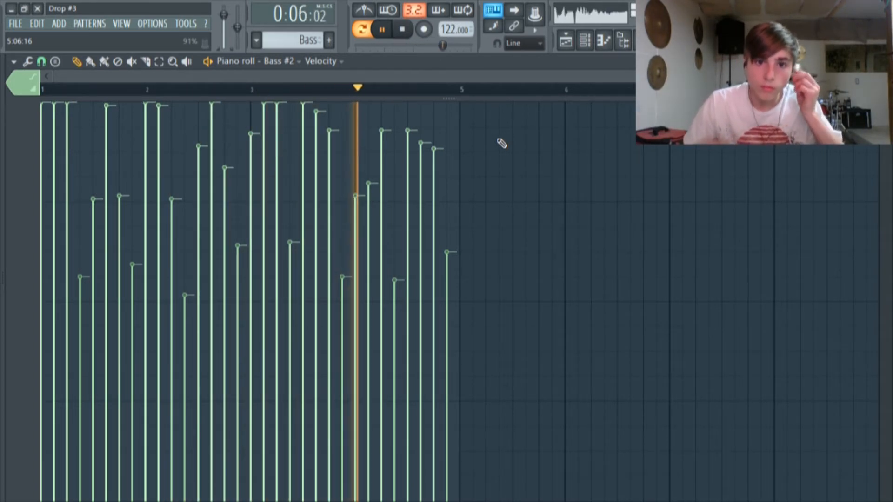
left_click(386, 30)
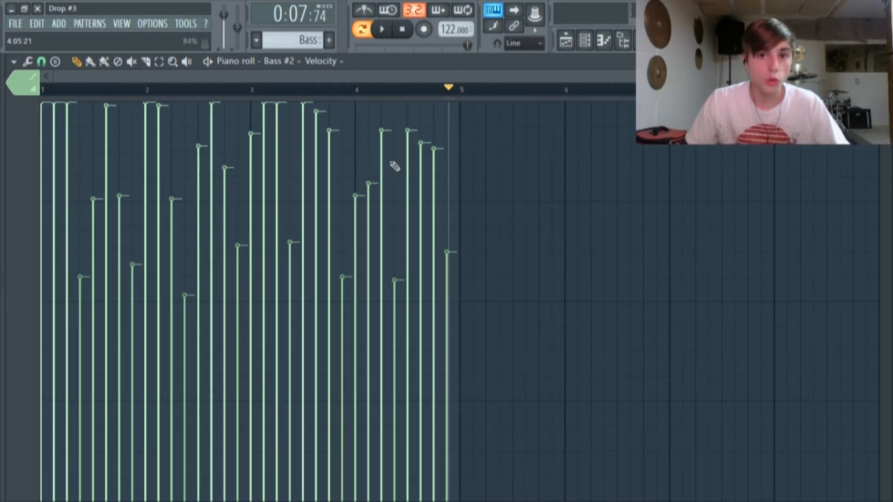
Step: Shrink the velocity lane back and zoom in on the bass notes around bars 2 and 3
left_click_drag(422, 110, 373, 462)
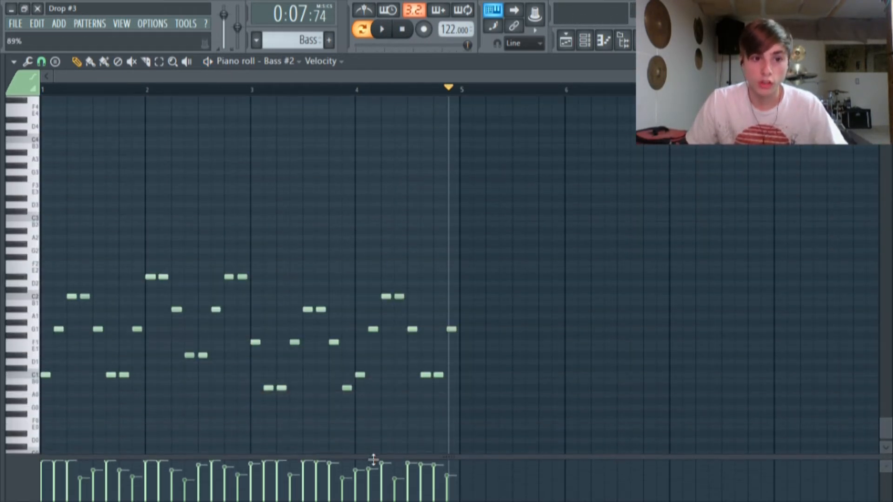
scroll(157, 266, "up", 4)
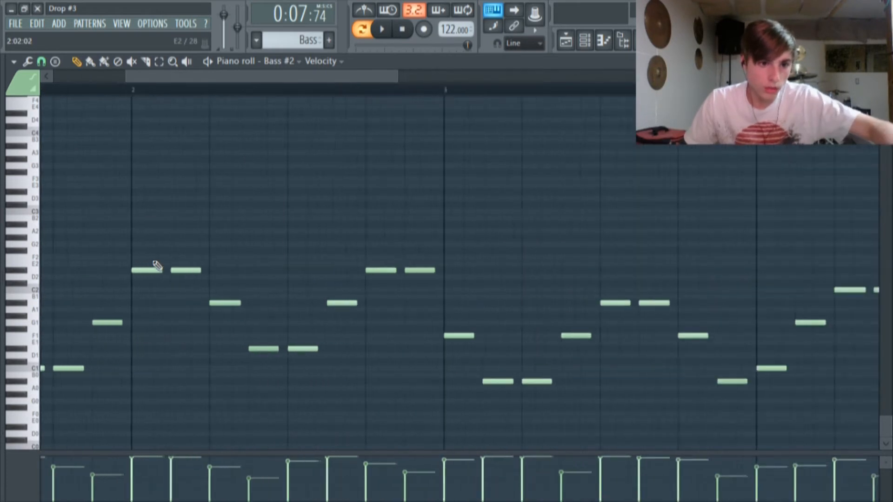
Step: Select the time range around the two C2 notes in bar 1 and loop it to compare their velocities by ear
left_click_drag(207, 77, 231, 105)
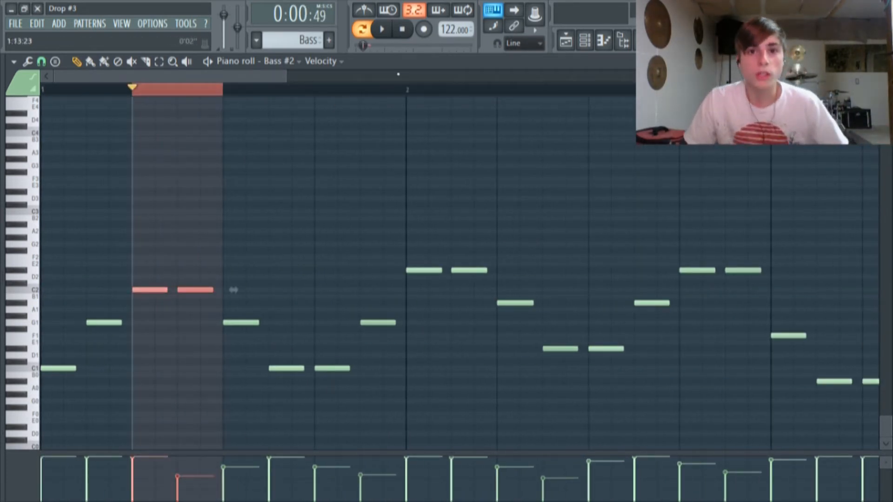
left_click(390, 30)
left_click(390, 30)
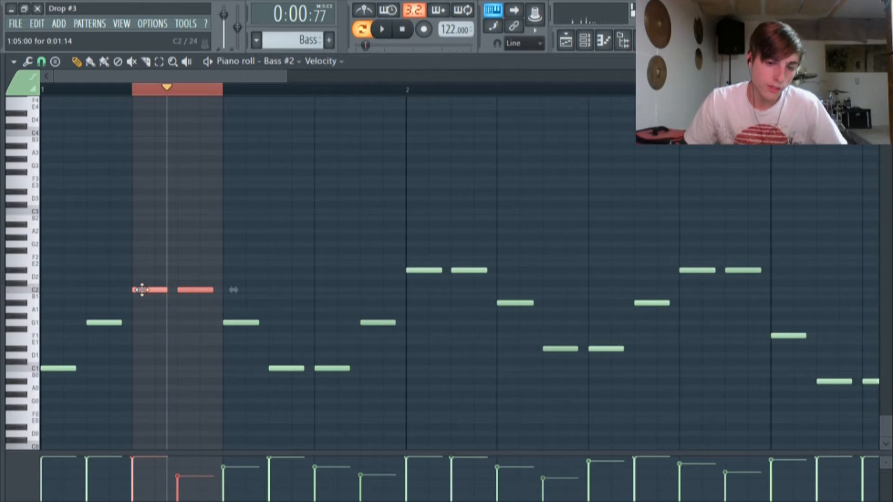
left_click(389, 36)
left_click(389, 35)
Step: Open the Drums pattern from the playlist and show its channels in the channel rack
left_click(566, 40)
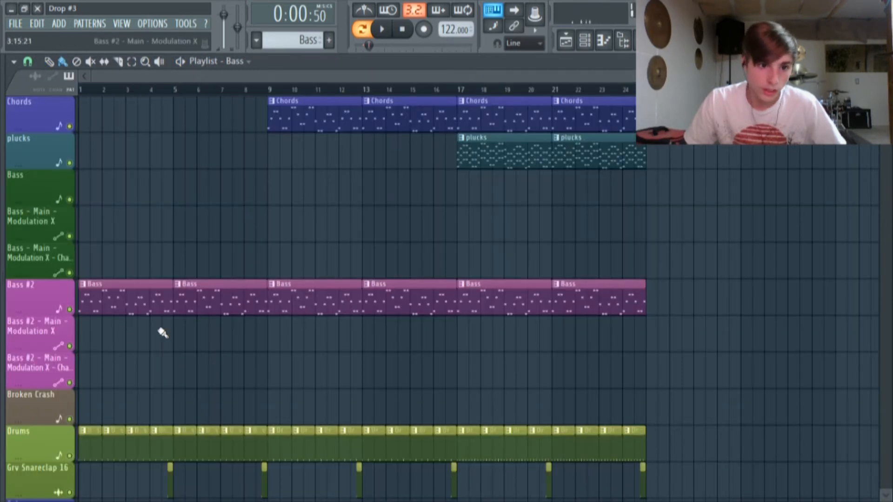
scroll(242, 181, "down", 3)
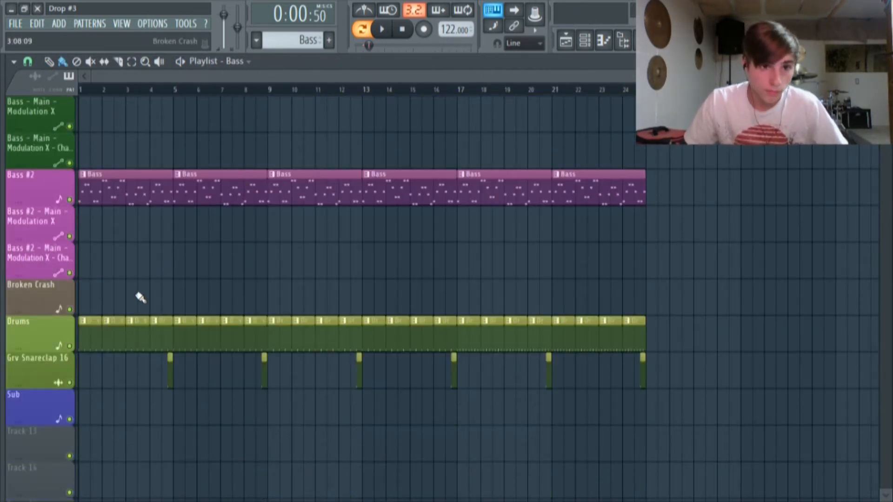
double_click(88, 334)
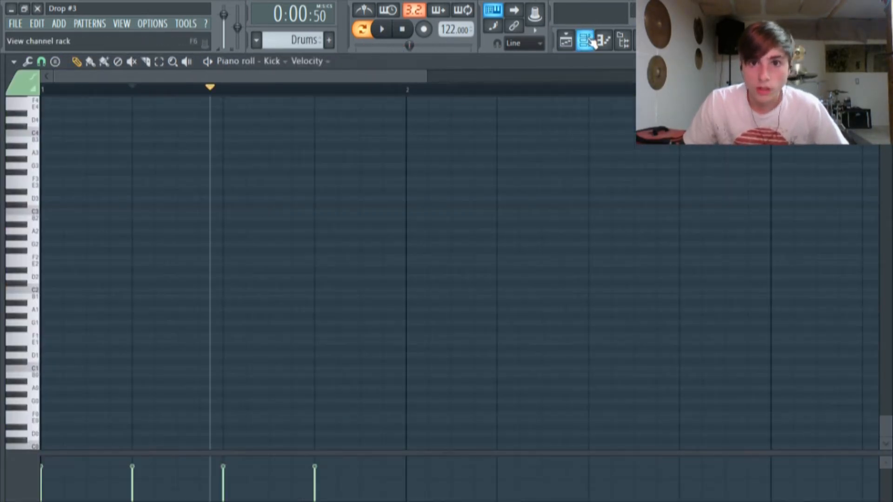
left_click(586, 40)
left_click(382, 28)
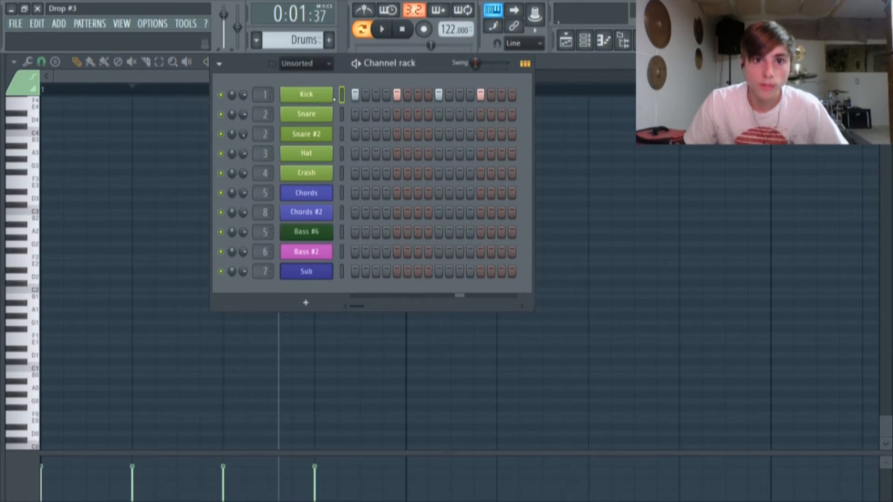
Step: Inspect the Kick channel's sample settings and its mixer track
left_click(314, 97)
left_click(70, 183)
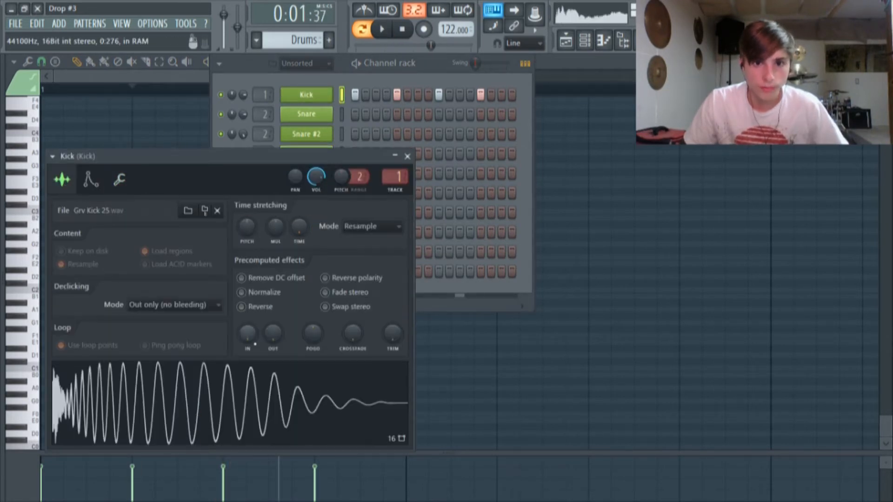
left_click(603, 41)
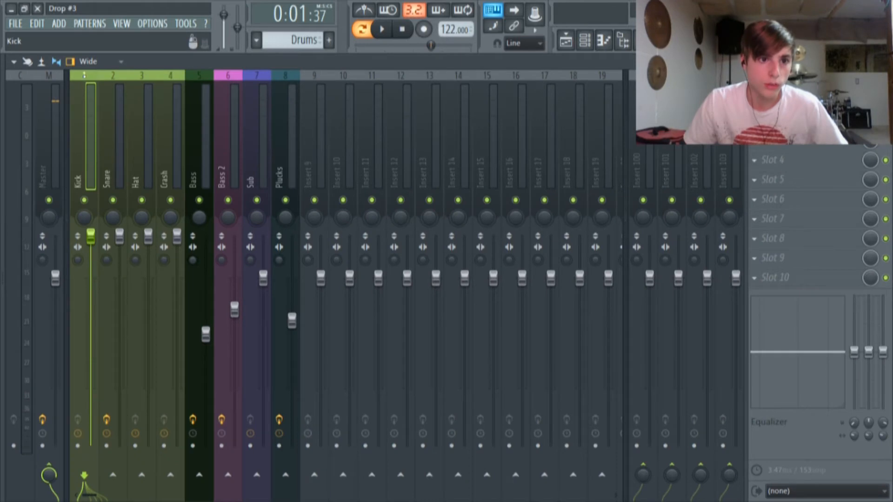
Step: Open the Snare pattern from the playlist and inspect the Snare #2 channel's sample and its mixer track
left_click(566, 40)
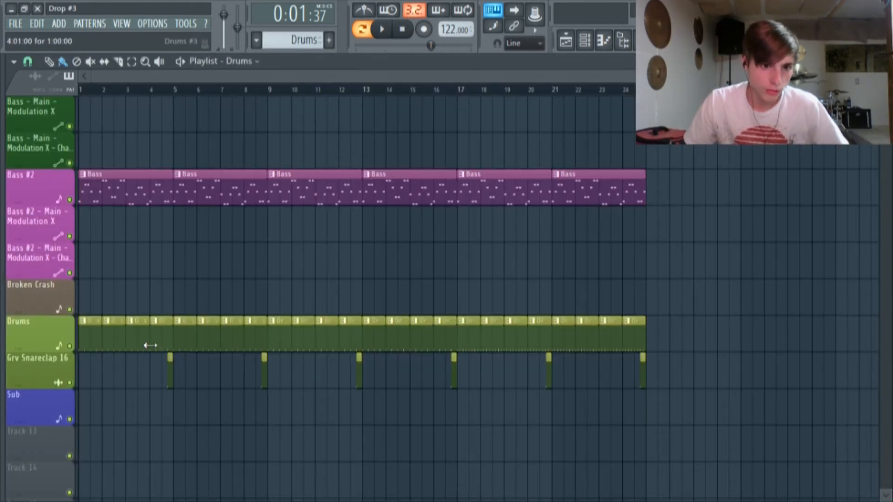
double_click(172, 365)
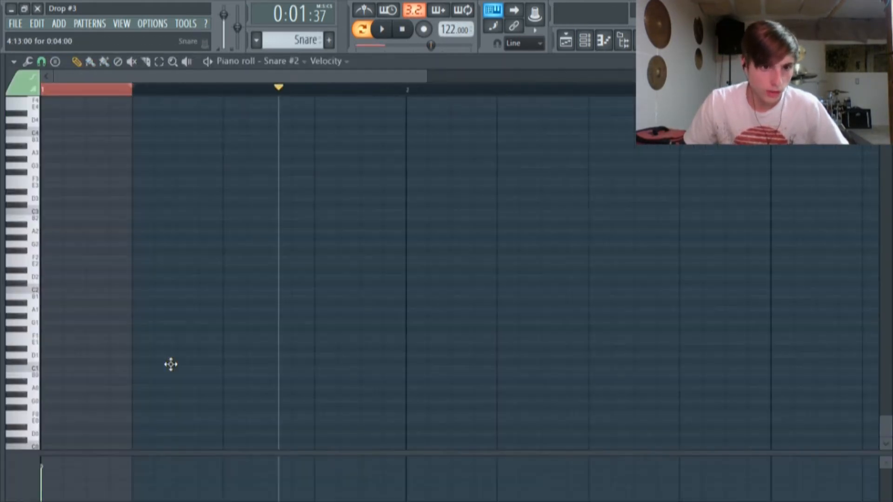
left_click(584, 41)
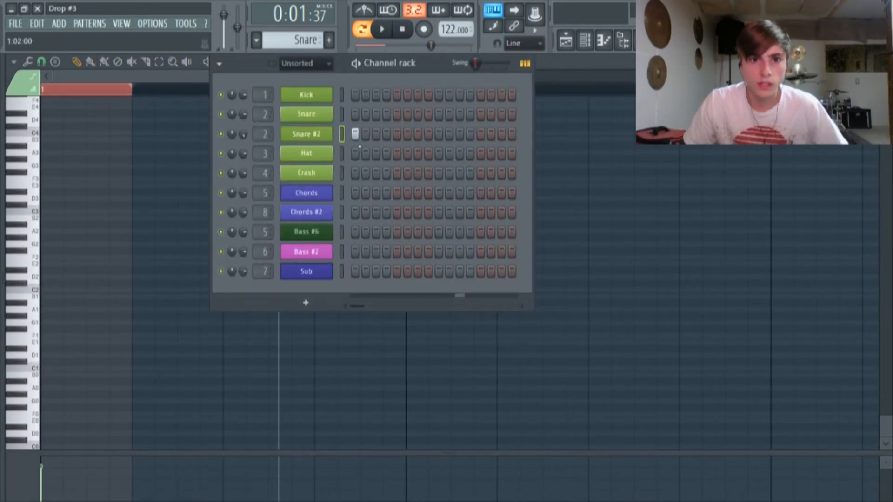
left_click(309, 136)
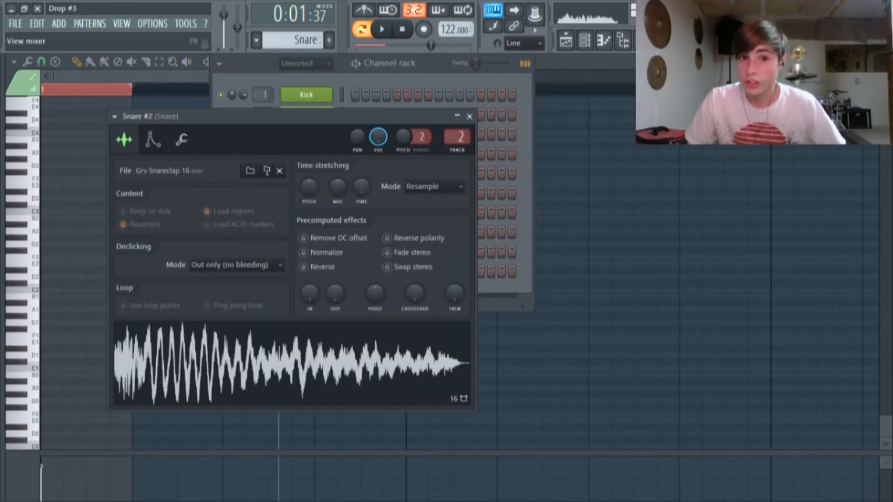
left_click(604, 41)
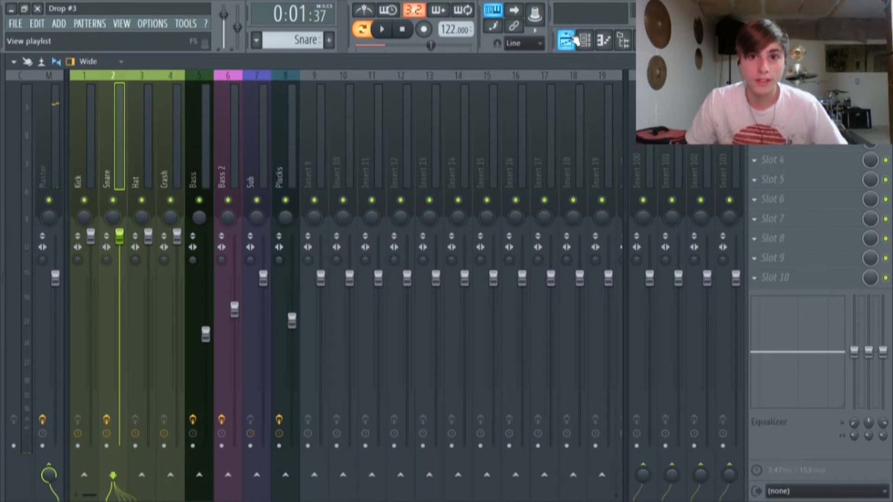
Step: Play the song from the snare hit just before bar 5 and view Fruity Reeverb 2 on the Snare mixer track
left_click(574, 39)
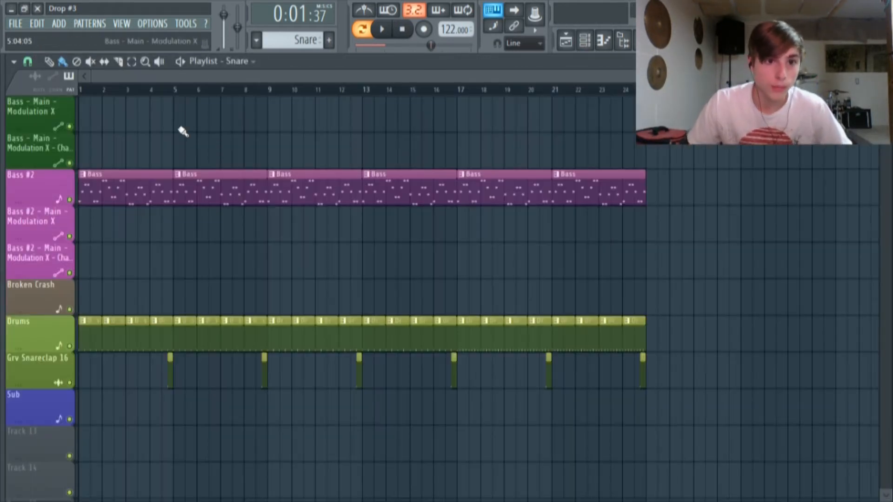
left_click(168, 90)
left_click(390, 35)
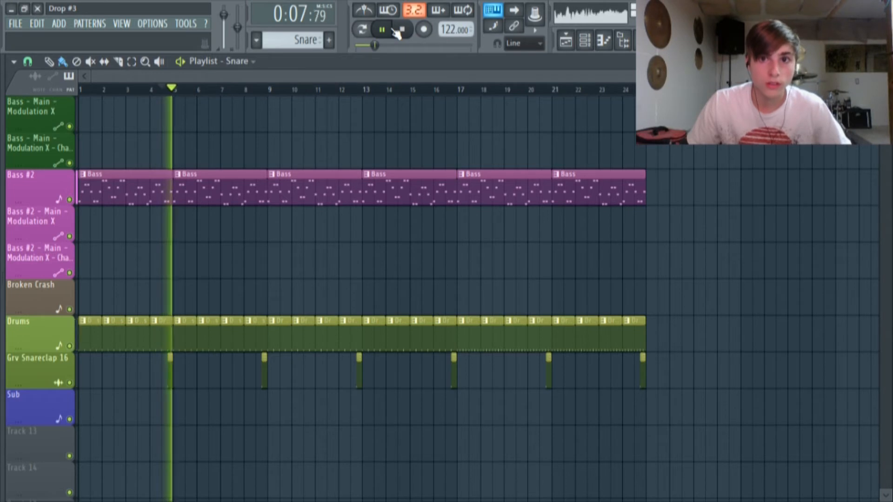
key("space")
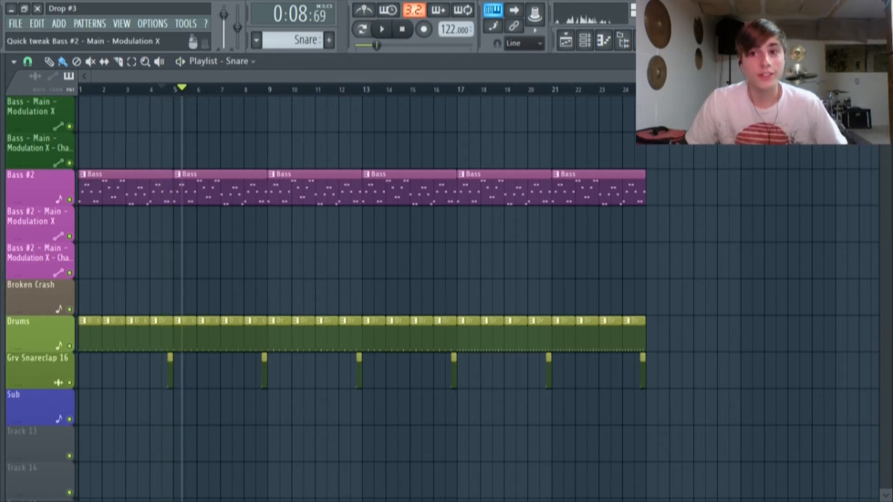
left_click(565, 41)
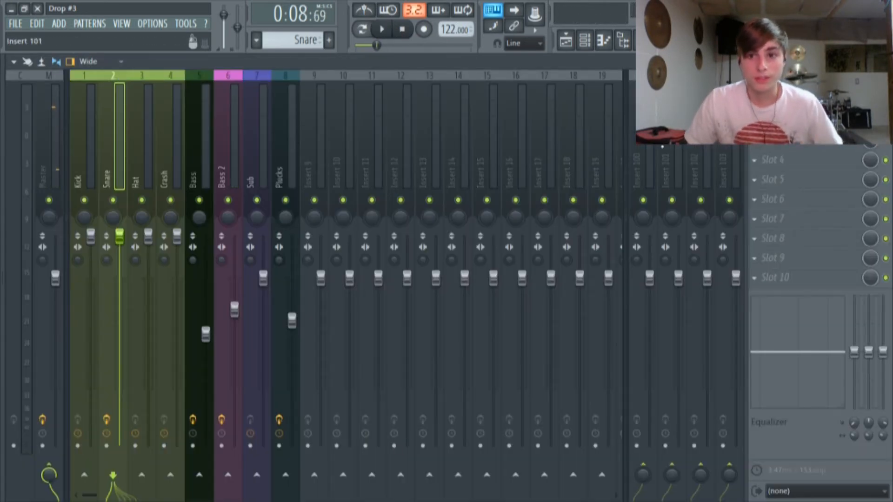
left_click(786, 101)
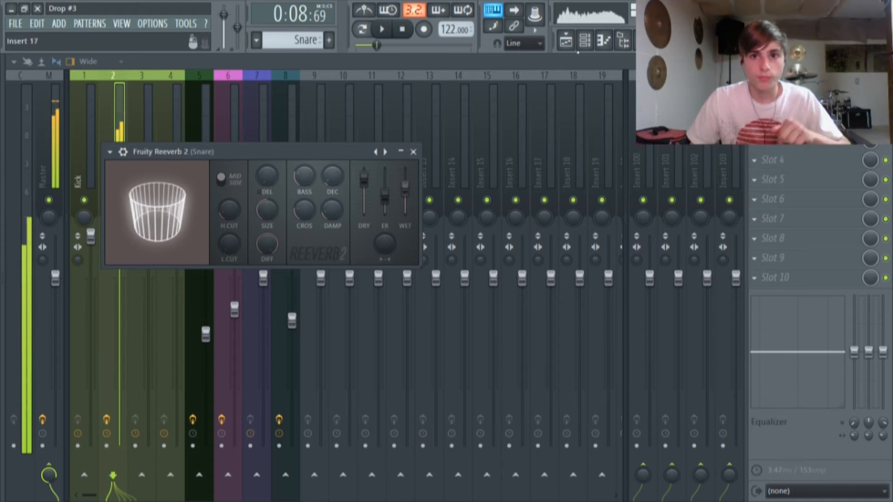
Step: Return to the playlist and open the Chords pattern starting at bar 9 in the piano roll
left_click(566, 41)
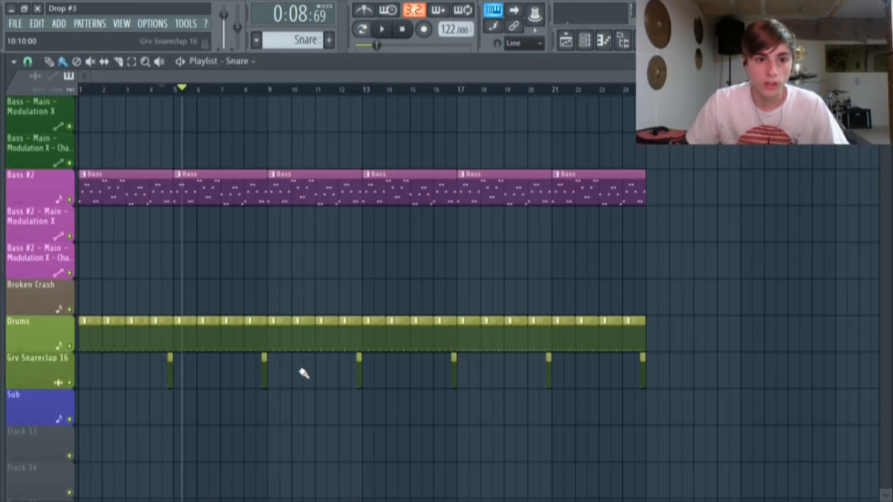
scroll(181, 337, "up", 3)
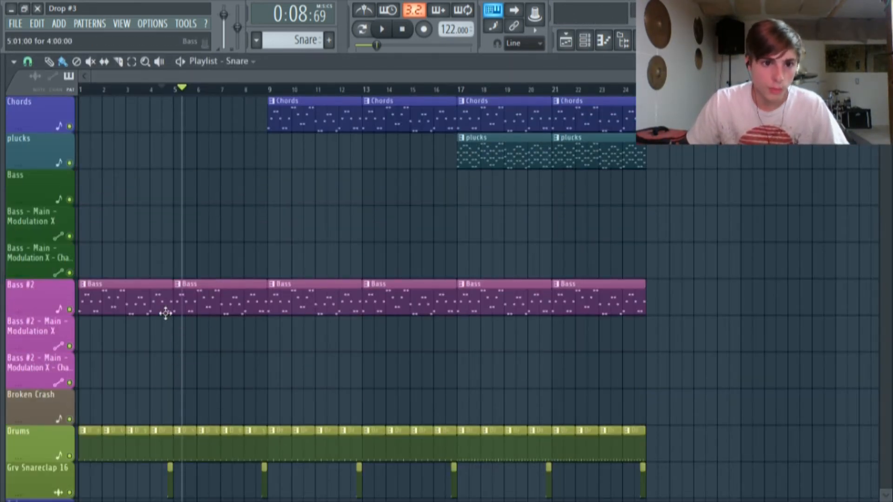
left_click(303, 120)
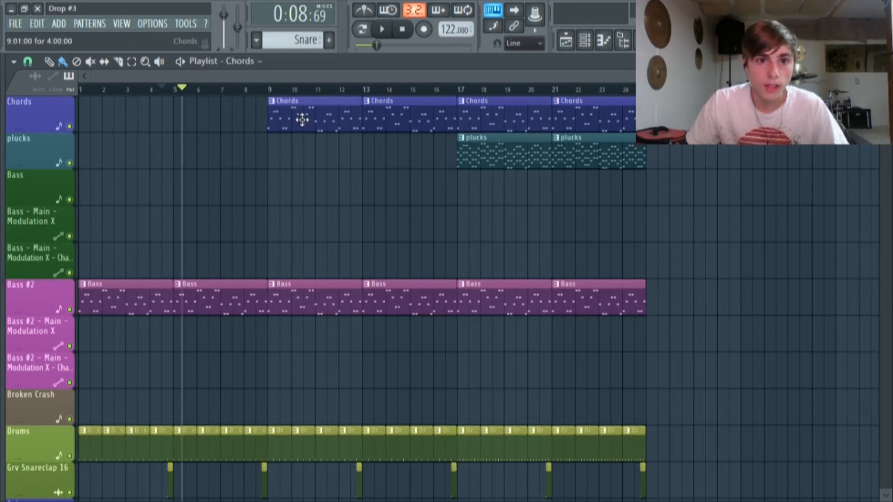
left_click(276, 92)
double_click(289, 109)
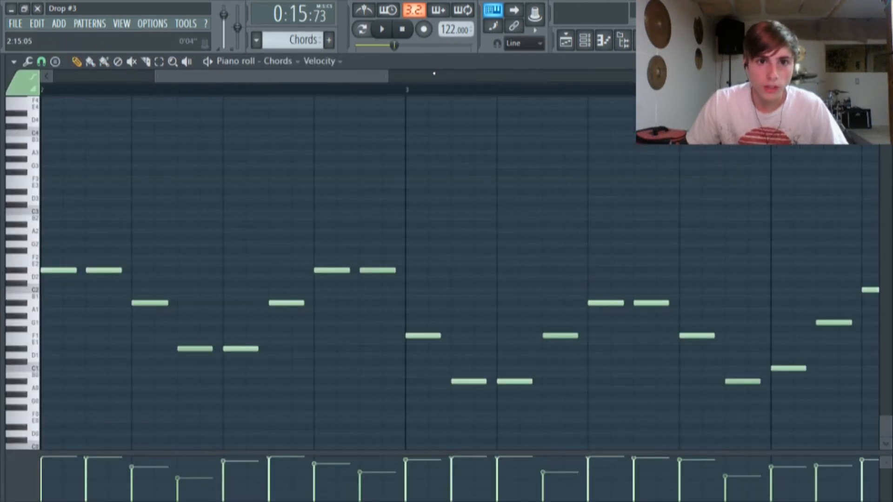
Step: Show the whole four-bar Chords pattern in the piano roll and play it in pattern mode
left_click(320, 61)
left_click_drag(256, 76, 152, 75)
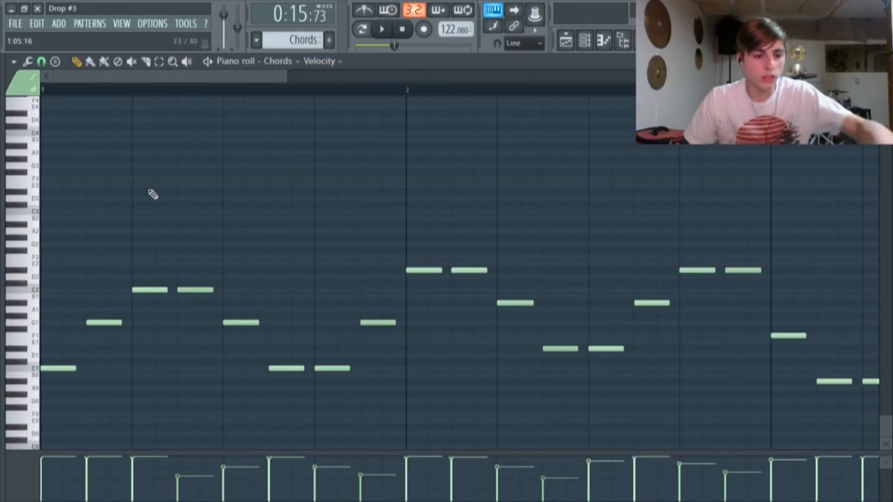
scroll(154, 199, "down", 4)
left_click(367, 31)
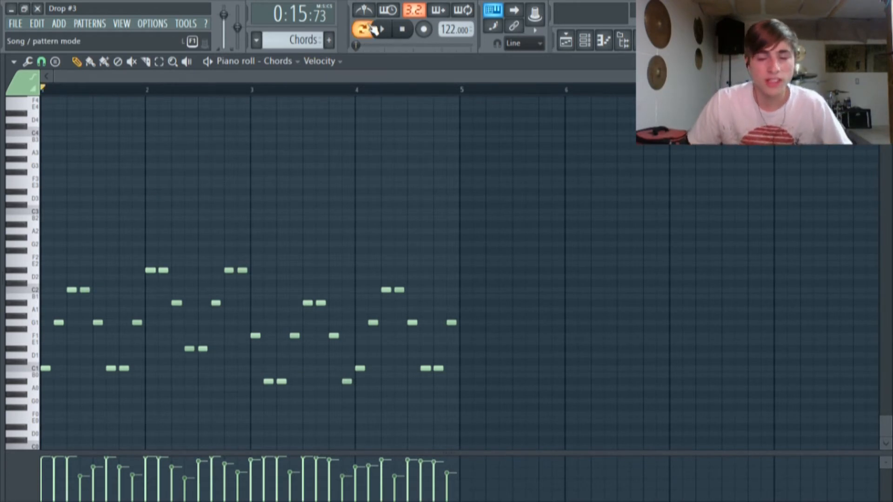
left_click(385, 30)
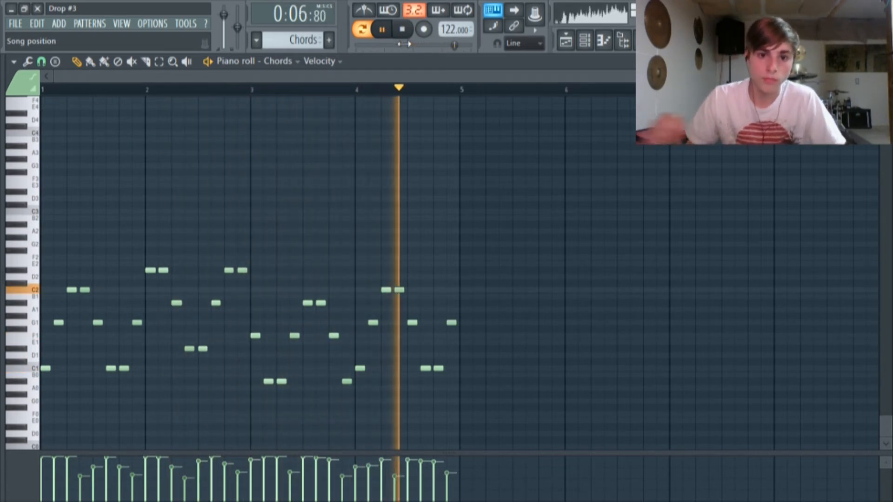
left_click(384, 34)
Step: Open the Chords channel's synth, arrange its window beside the notes, and examine its settings and list of articulation targets
left_click(584, 41)
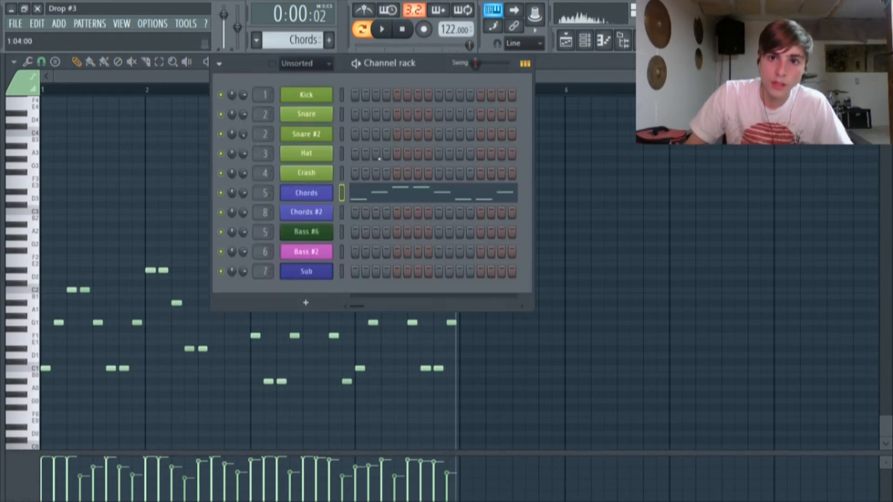
left_click(329, 196)
left_click_drag(408, 62, 401, 60)
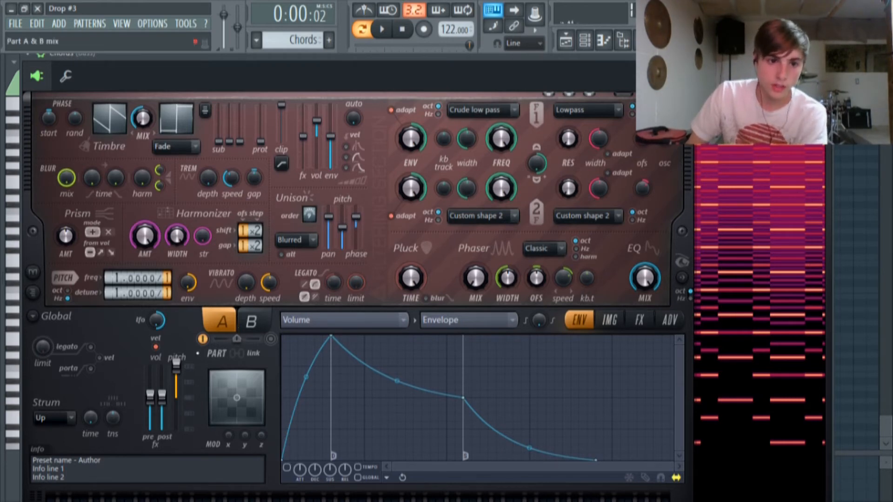
left_click_drag(333, 63, 542, 259)
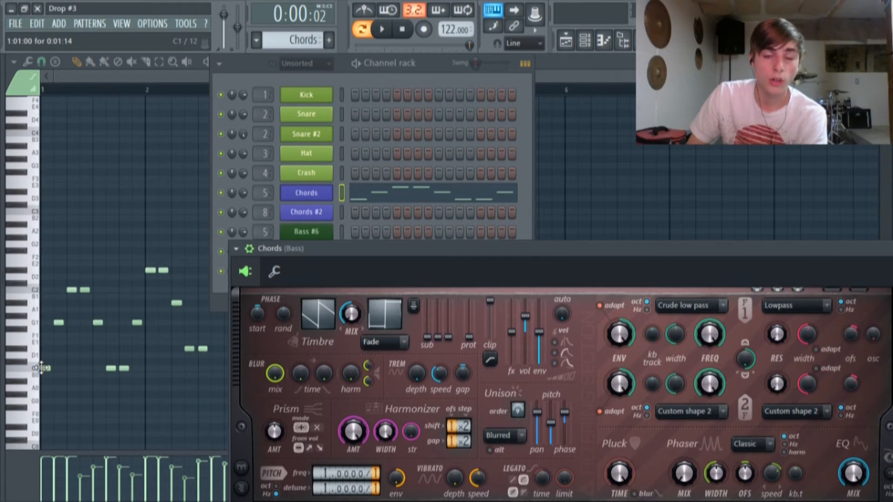
left_click_drag(384, 264, 261, 155)
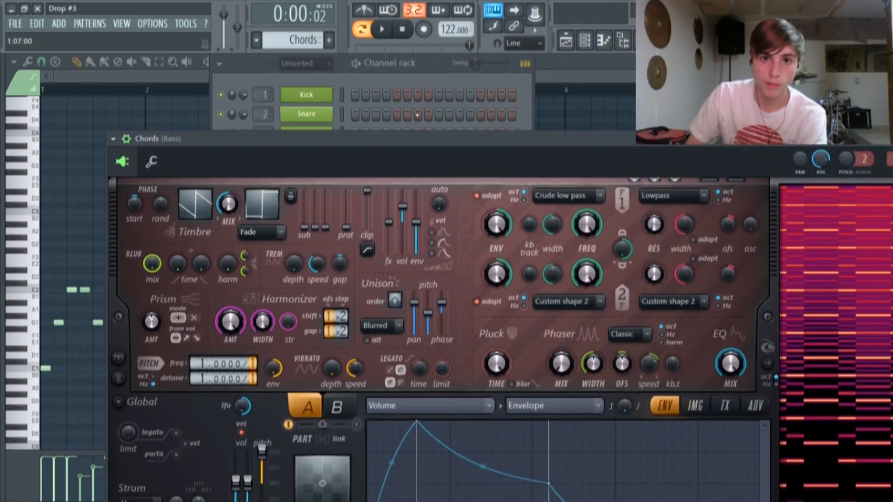
left_click_drag(396, 142, 285, 59)
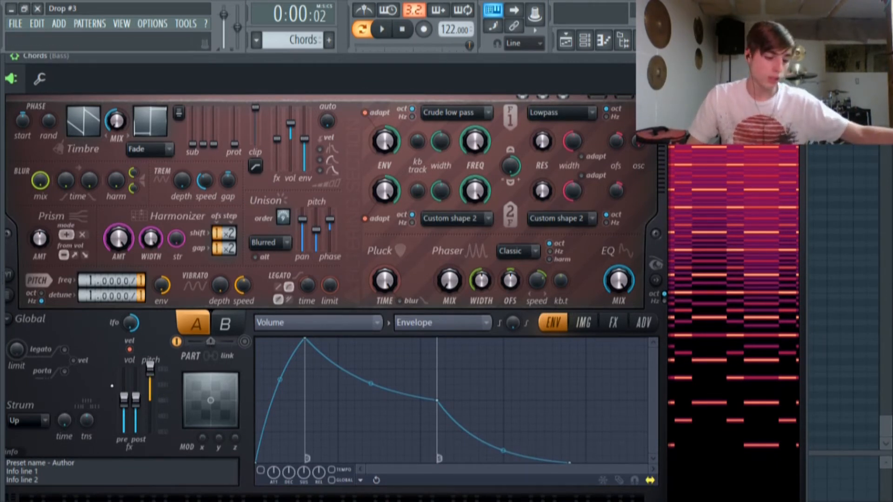
left_click_drag(192, 75, 225, 71)
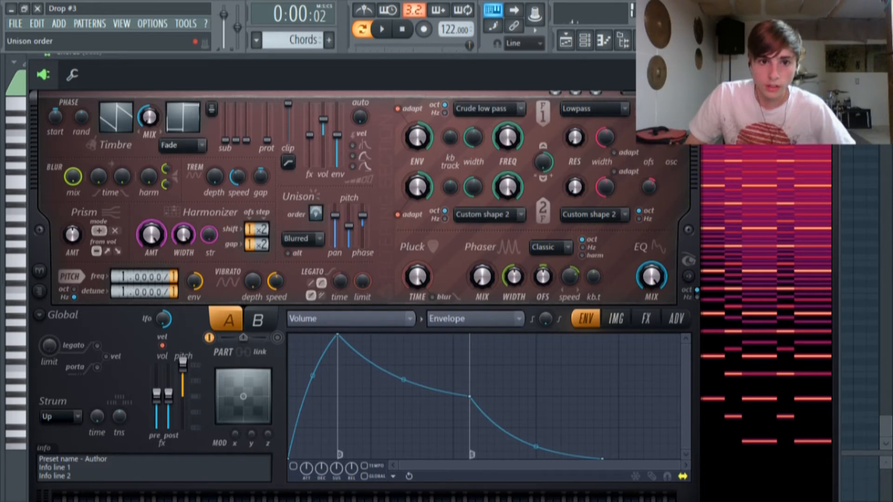
left_click(328, 319)
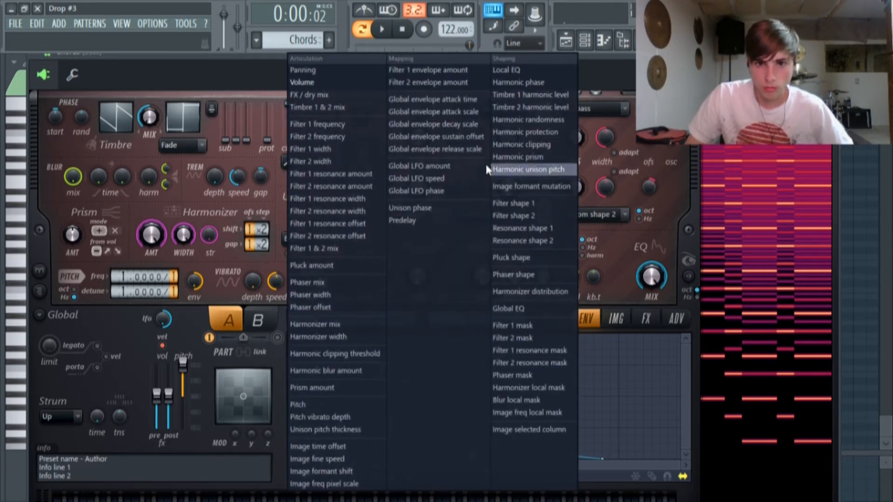
left_click(234, 50)
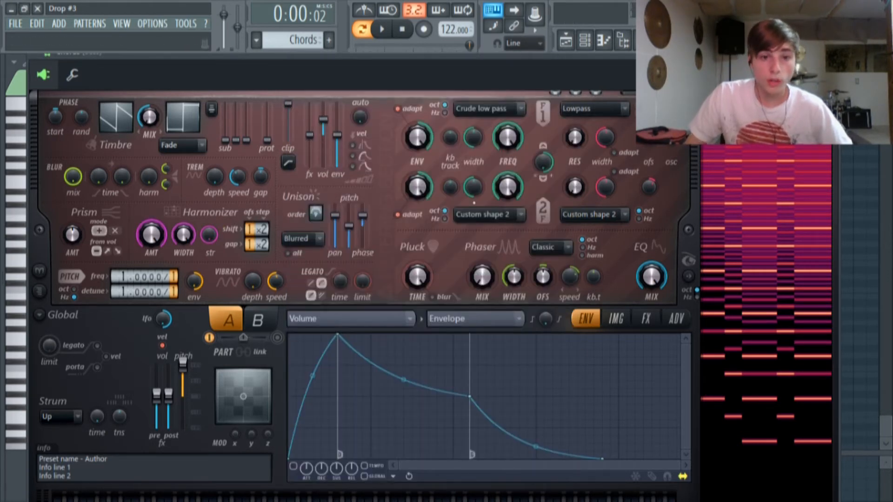
Step: Open the Patcher effect chain on the Bass mixer track
key("F9")
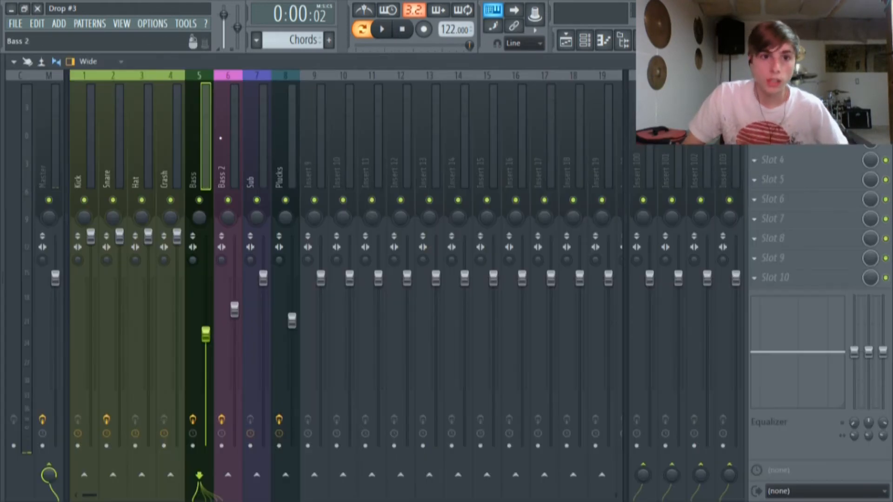
left_click(795, 101)
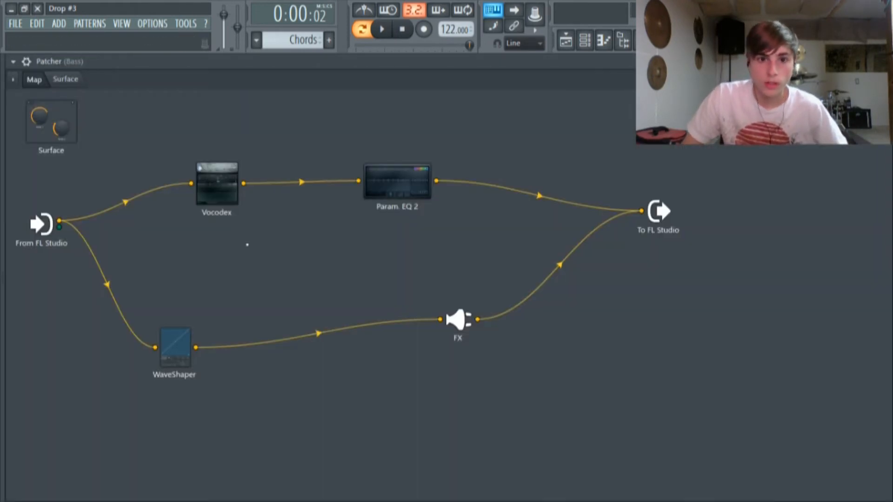
Step: Open the WaveShaper in the Patcher, flatten its curve to a straight line for comparison, restore the steep curve, and close it
double_click(167, 356)
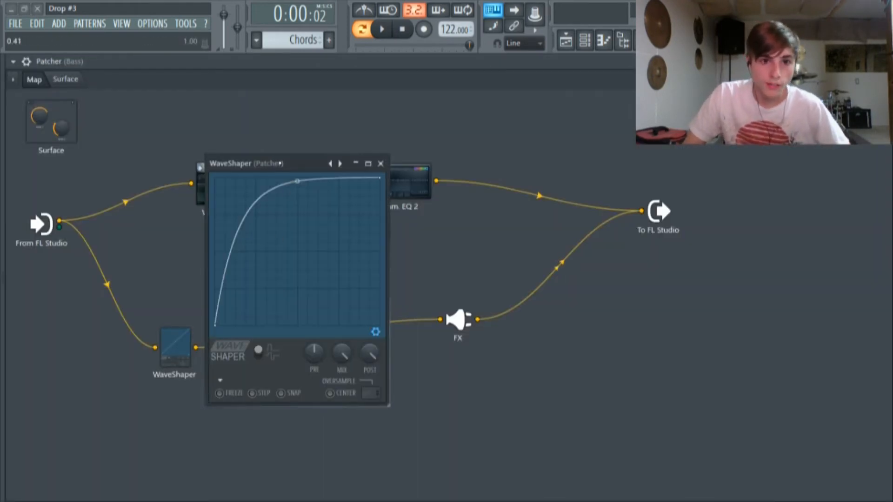
left_click_drag(282, 164, 315, 127)
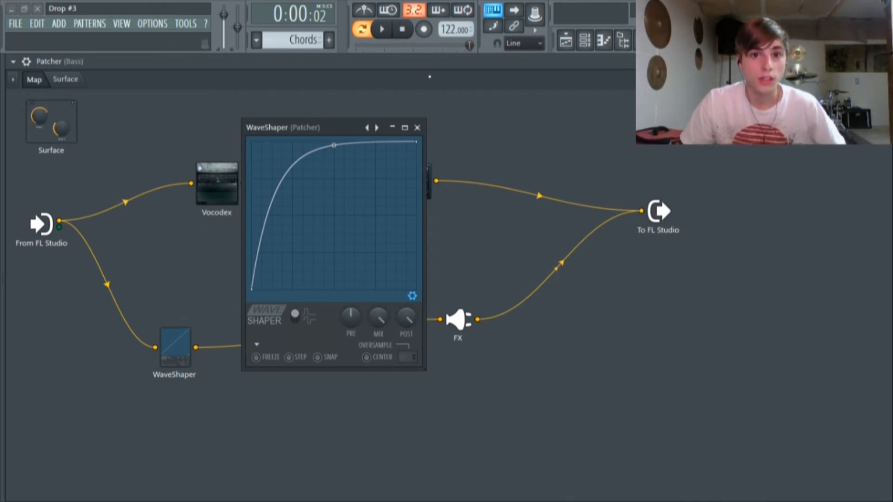
left_click_drag(339, 127, 339, 118)
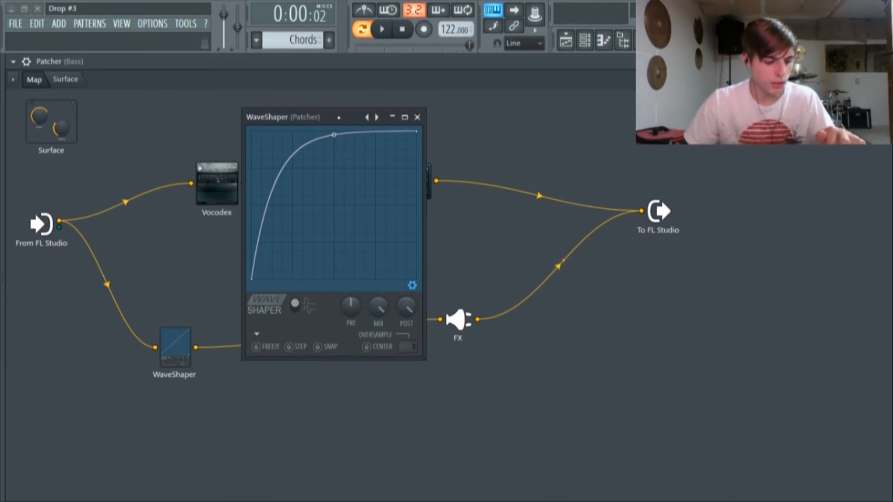
left_click_drag(334, 134, 334, 200)
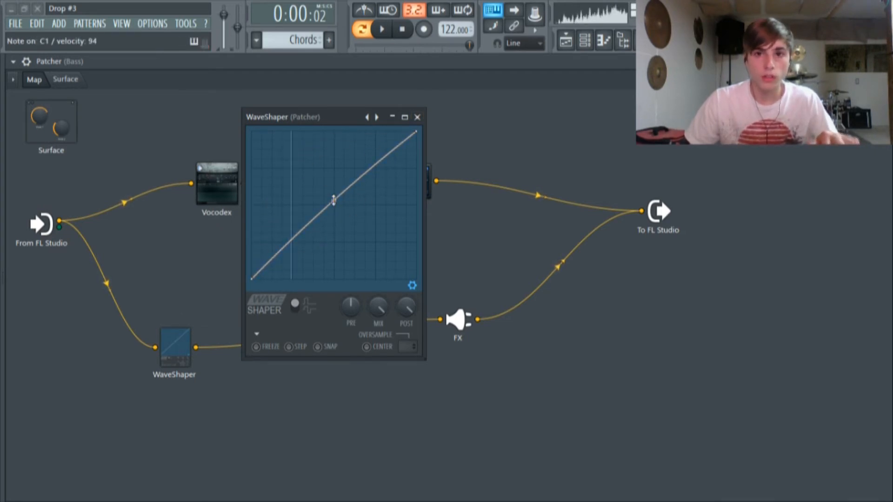
left_click_drag(333, 200, 333, 135)
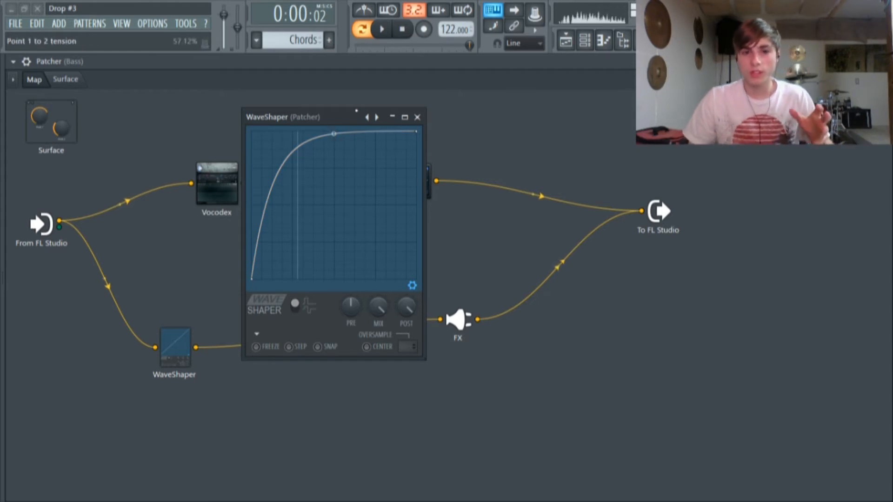
left_click(417, 117)
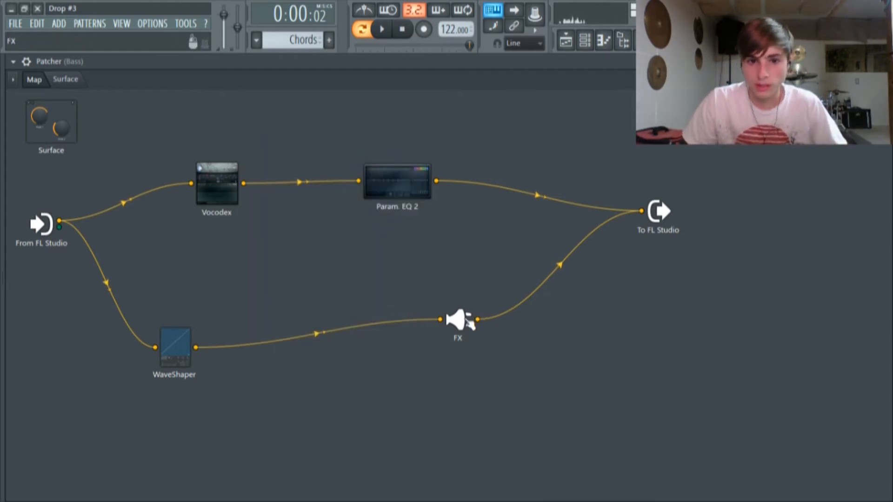
Step: Open the FX module in the Patcher, examine its reverb settings, and close it
left_click(460, 319)
left_click_drag(437, 187, 437, 163)
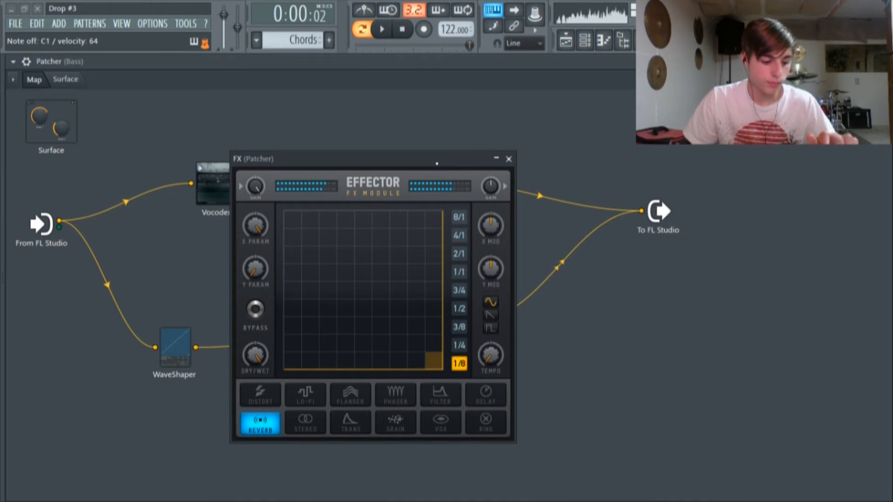
left_click(508, 158)
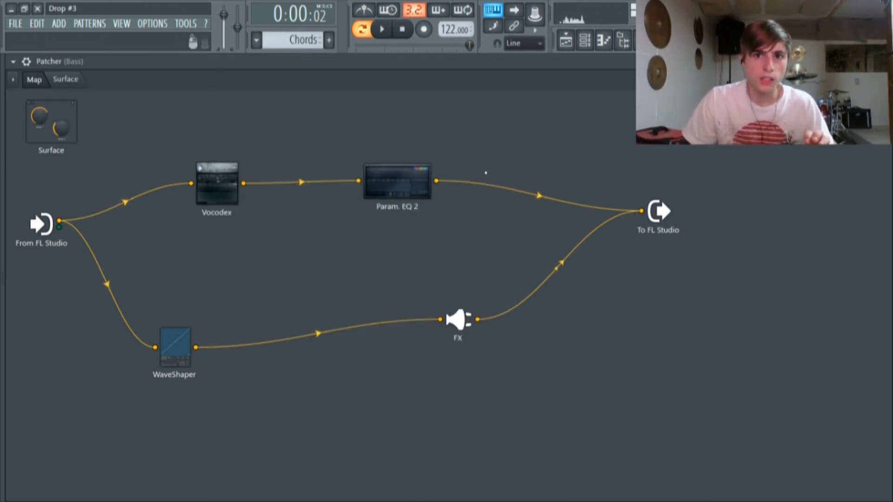
Step: Open Param. EQ 2, flatten bands 3 and 1 for comparison, and restore their cuts
left_click(421, 195)
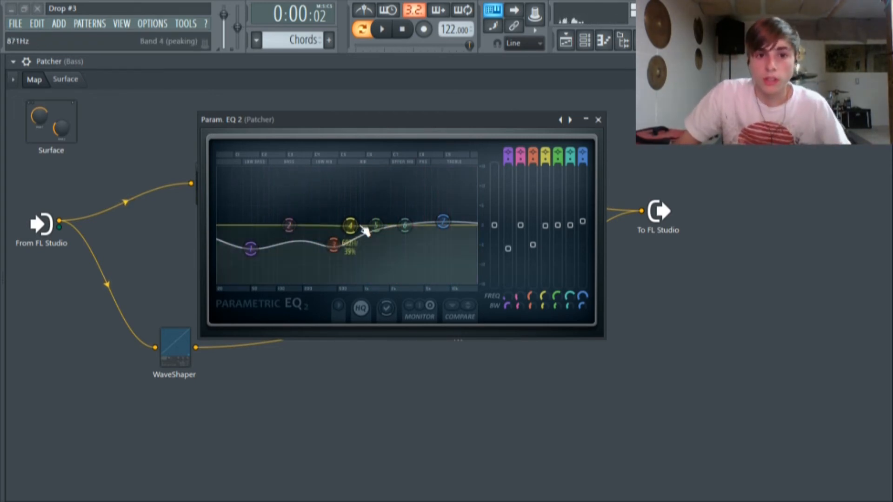
left_click_drag(345, 250, 330, 234)
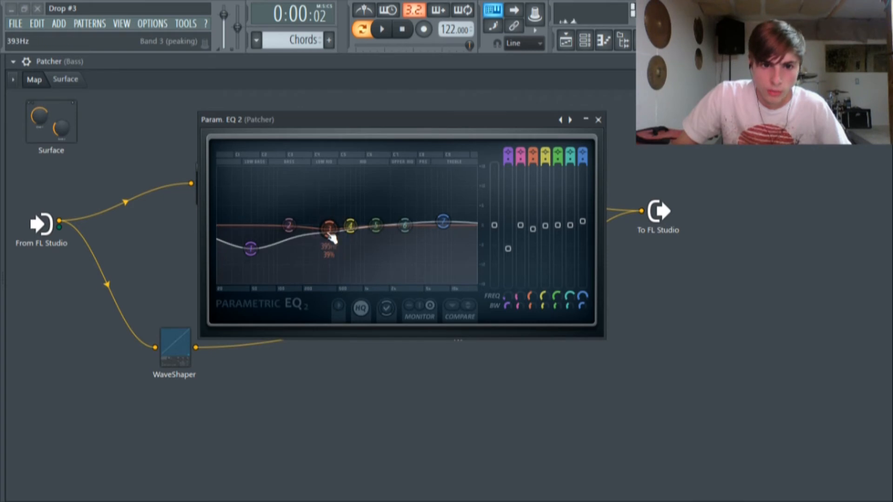
left_click_drag(250, 248, 245, 228)
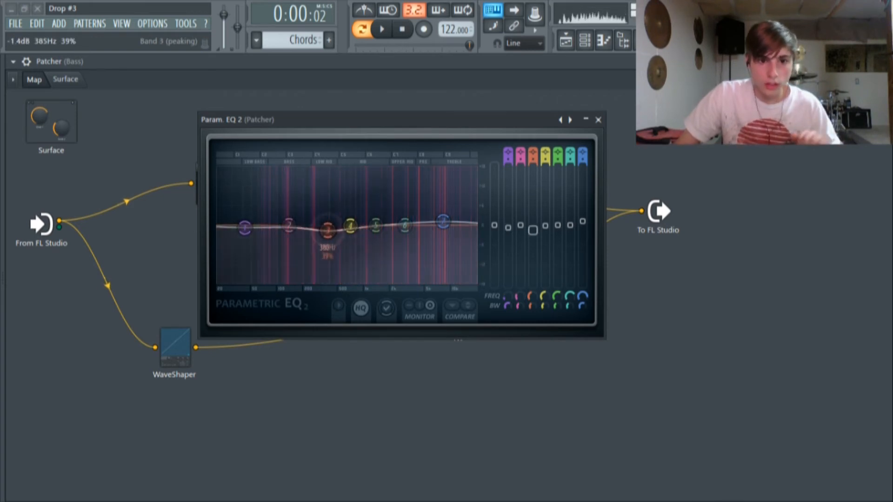
left_click_drag(329, 227, 331, 250)
left_click_drag(245, 227, 247, 249)
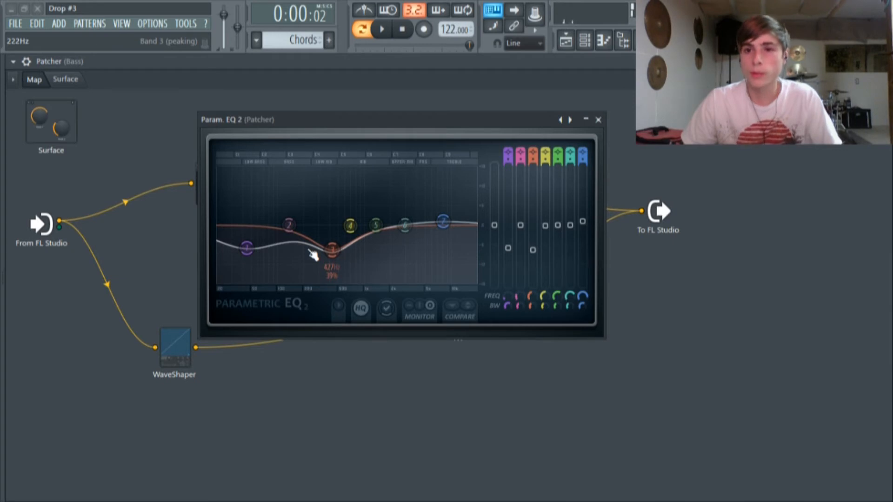
Step: Flatten EQ bands 3 and 1 again and strongly boost the high band 7 for comparison
left_click_drag(332, 250, 330, 227)
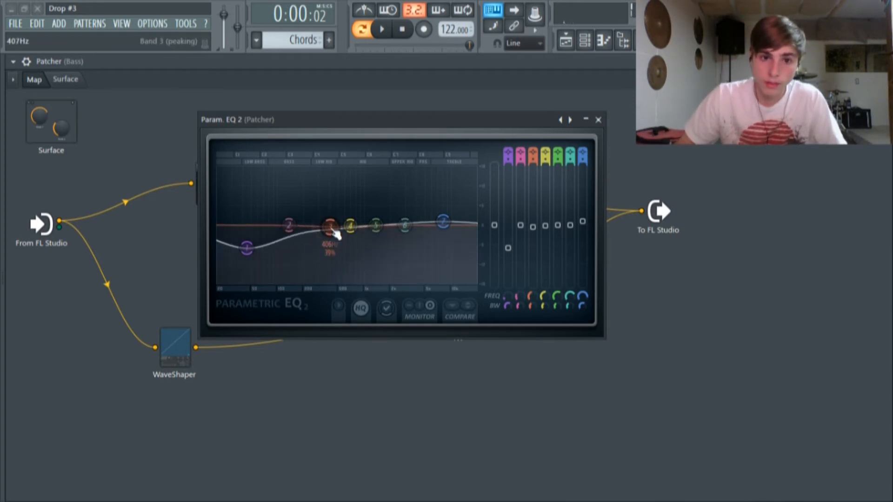
left_click_drag(247, 248, 246, 227)
left_click_drag(443, 221, 435, 190)
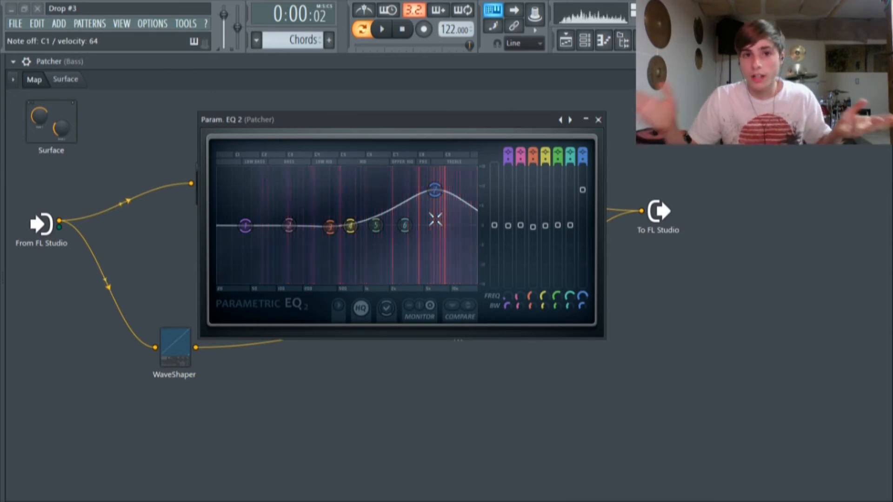
Step: Set EQ band 7 to about 0.4 dB at 8195 Hz, cut bands 3 and 1 again, and close the EQ
left_click_drag(435, 189, 443, 223)
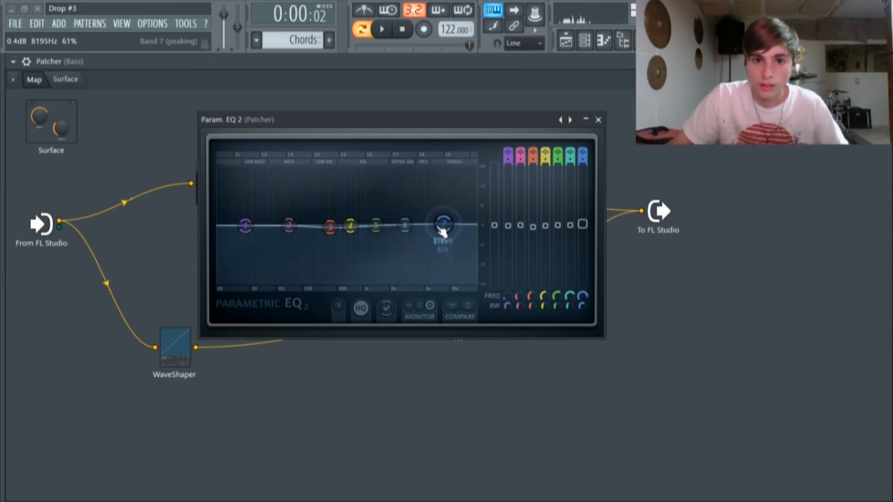
left_click_drag(330, 228, 330, 246)
left_click_drag(246, 226, 256, 255)
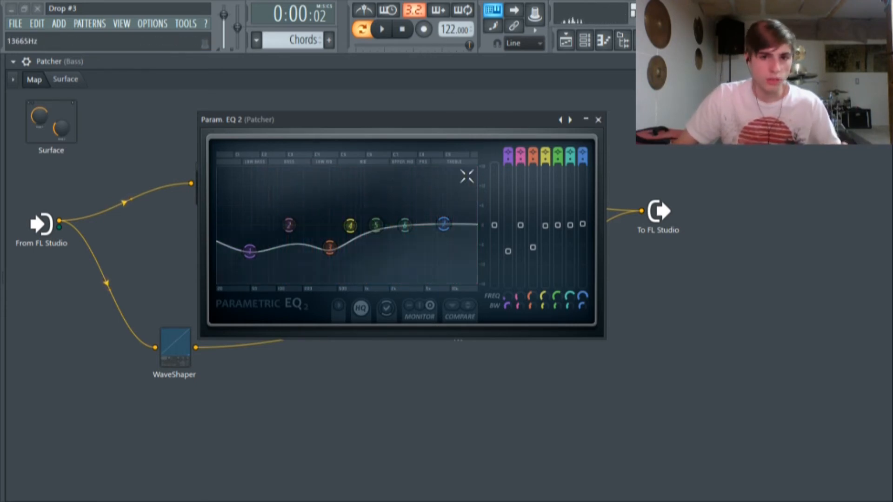
left_click(599, 120)
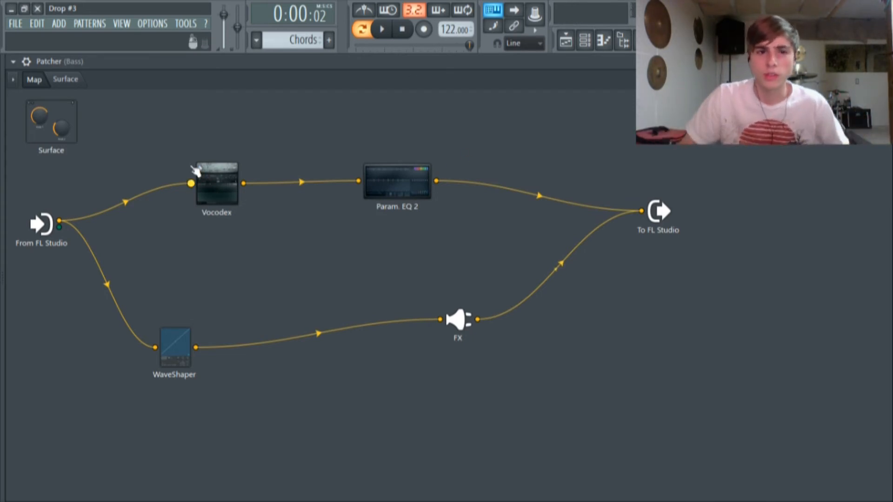
Step: Open Vocodex in the Patcher and switch its envelope follower freeze on and off again
left_click(220, 194)
left_click_drag(277, 89, 287, 108)
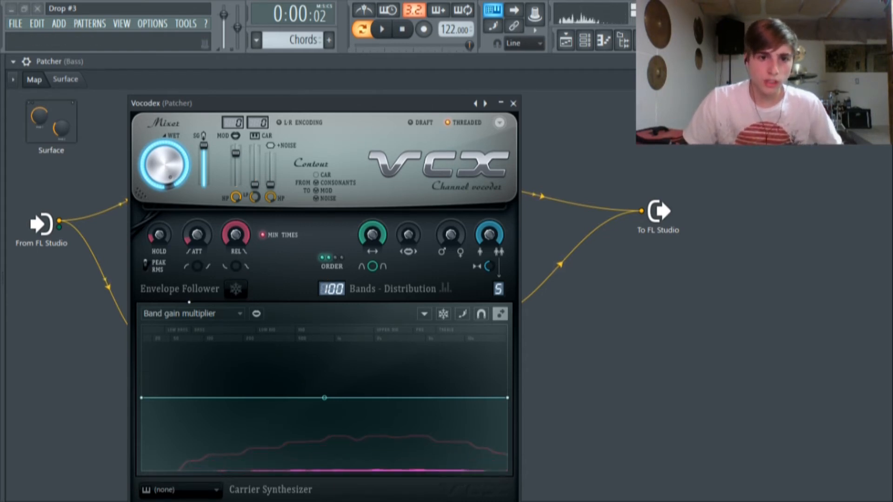
left_click(237, 290)
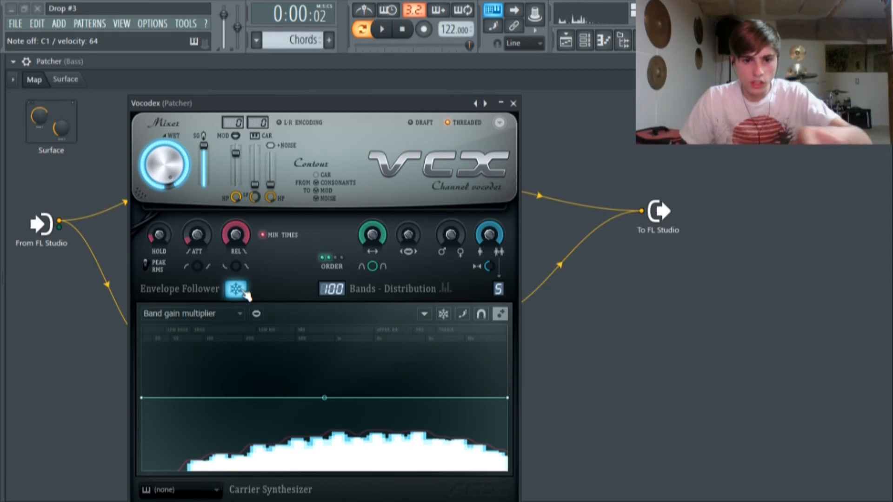
left_click(243, 292)
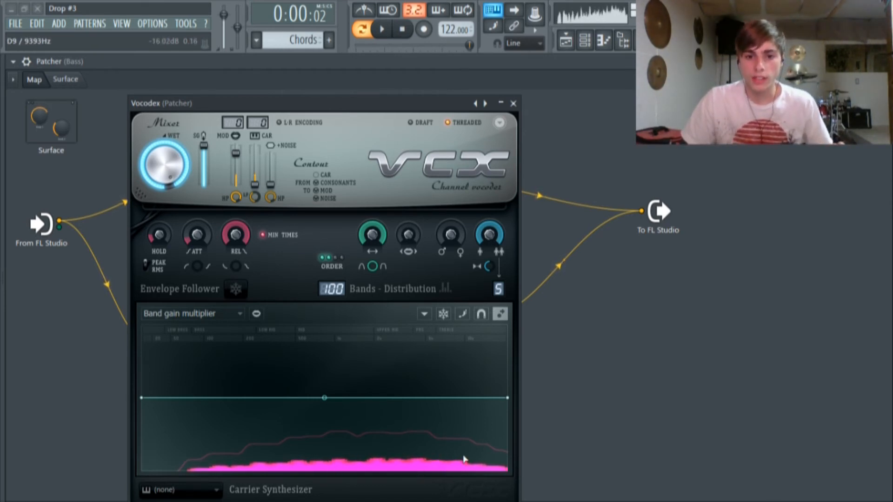
Step: Reduce the Vocodex band count to 5 for comparison, restore it to 100, and close Vocodex
left_click_drag(338, 288, 338, 333)
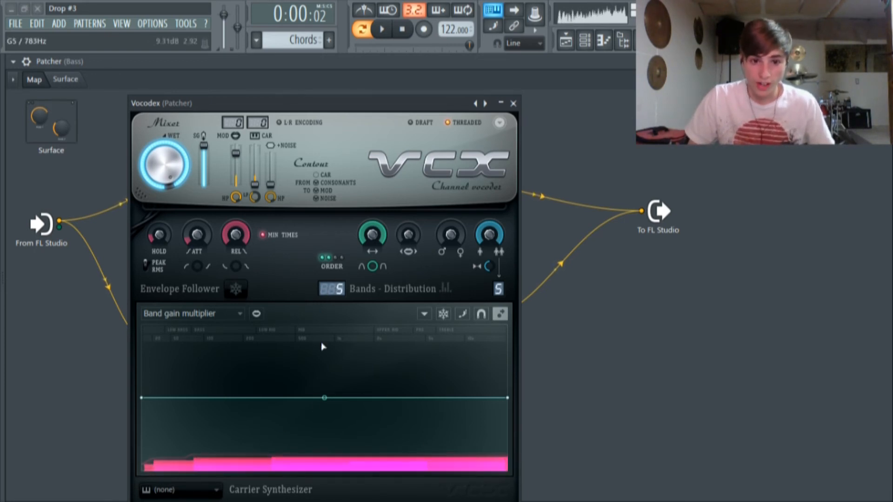
left_click_drag(335, 287, 335, 270)
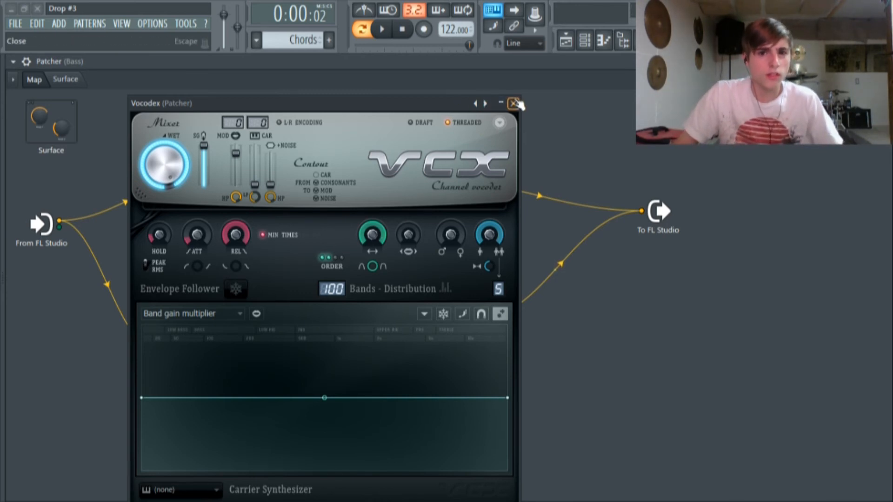
left_click(513, 103)
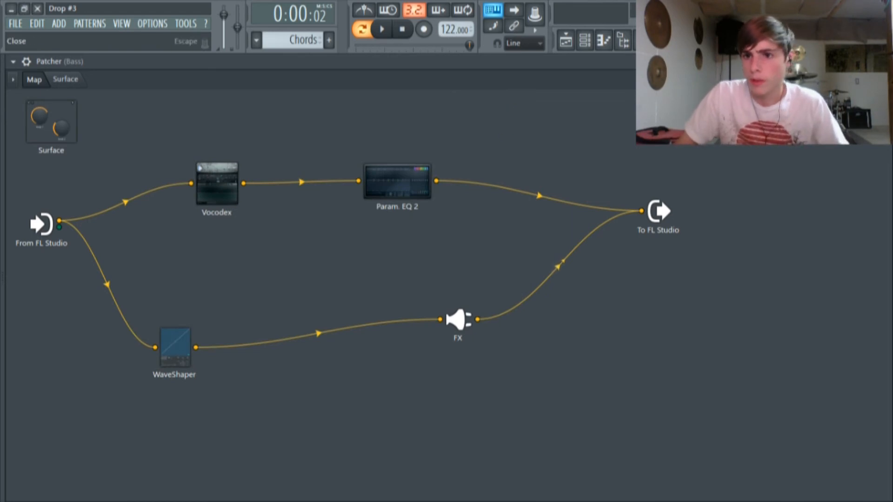
Step: Leave the Patcher for the playlist, open the Drums #4 pattern at bar 9, play it, and show the channel rack
left_click(884, 62)
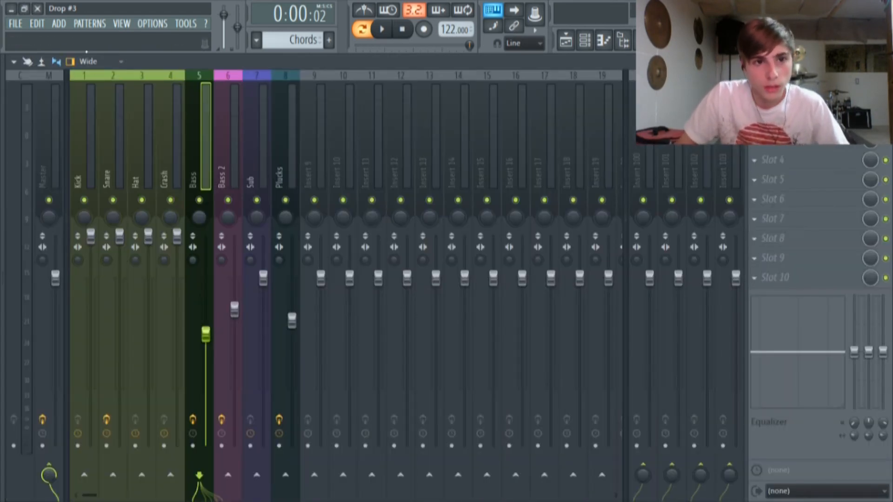
left_click(566, 41)
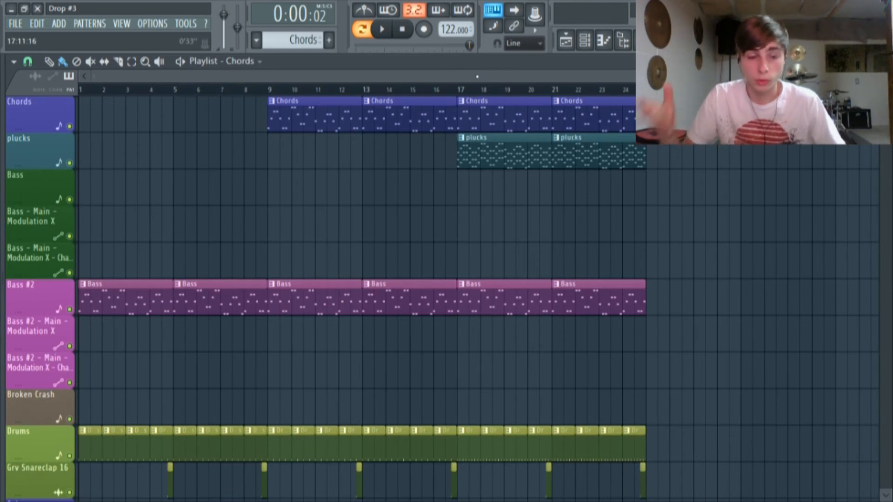
scroll(310, 358, "down", 2)
scroll(311, 358, "down", 1)
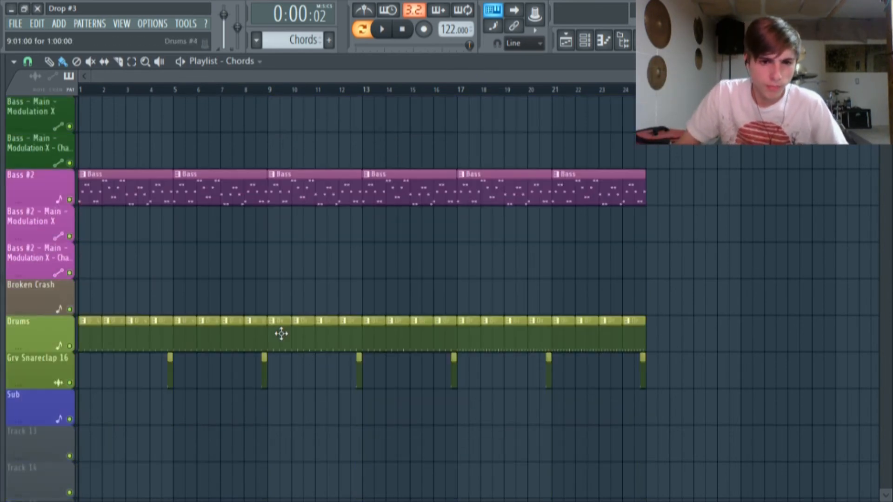
double_click(280, 333)
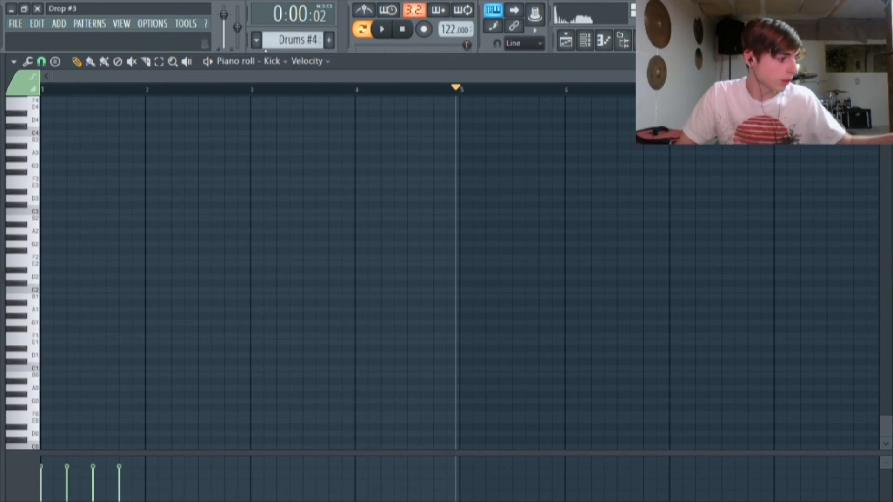
left_click(383, 29)
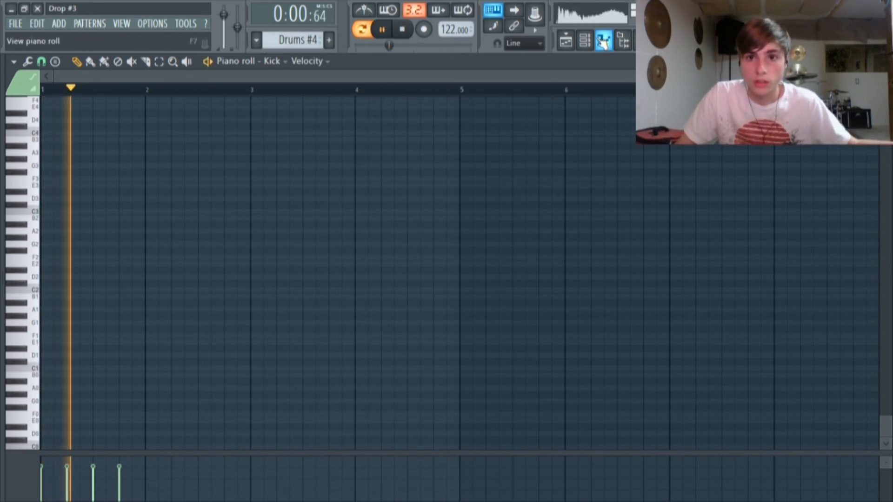
left_click(585, 40)
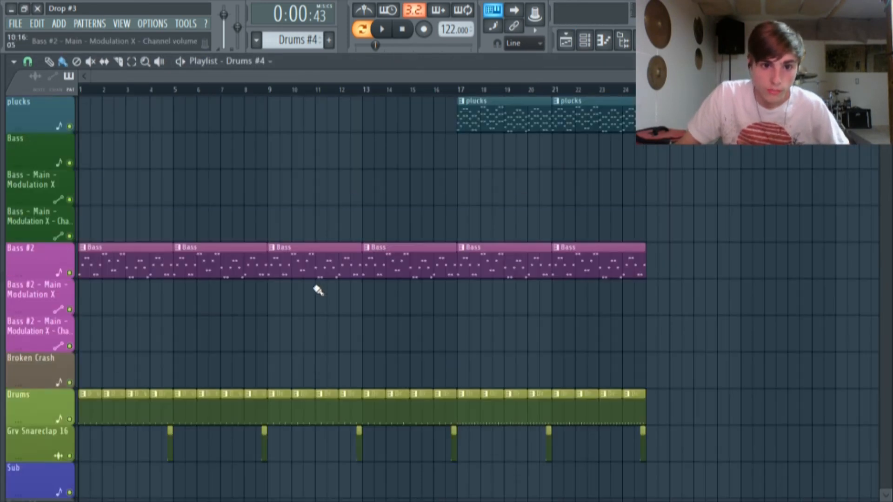
Step: Open the plucks pattern starting at bar 17 in the piano roll, play it, and examine its octave-layered notes
scroll(318, 291, "up", 1)
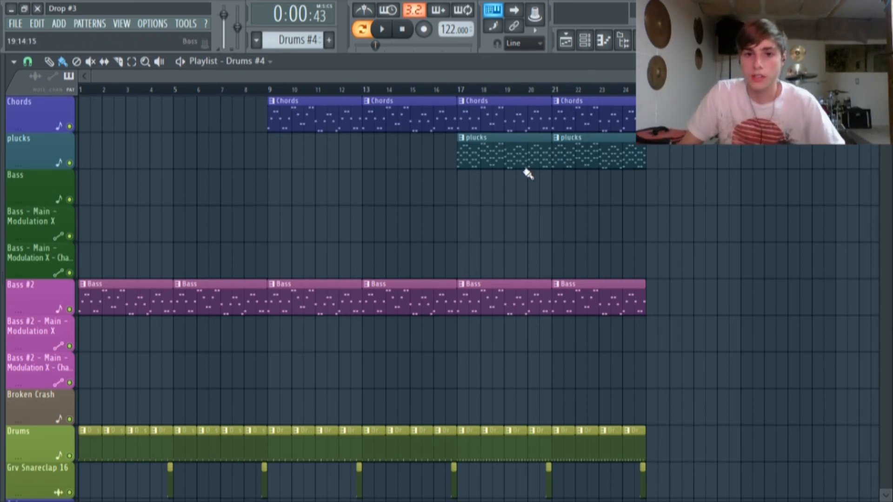
double_click(504, 153)
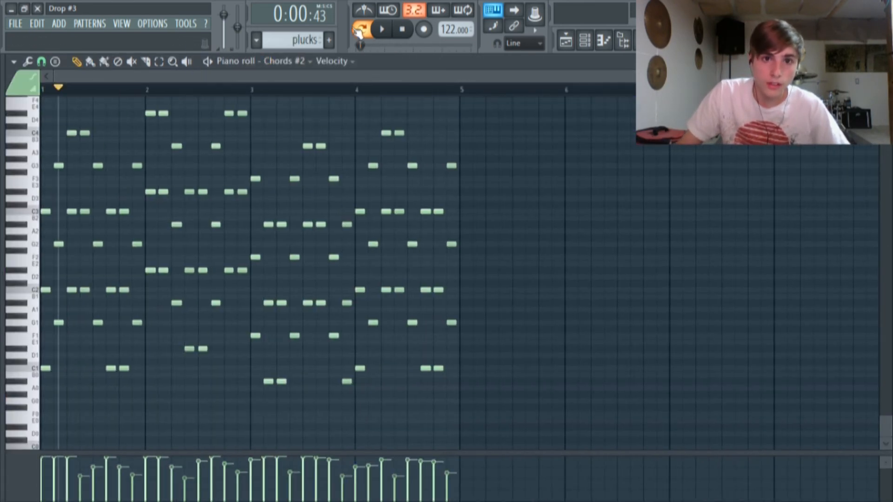
left_click(382, 29)
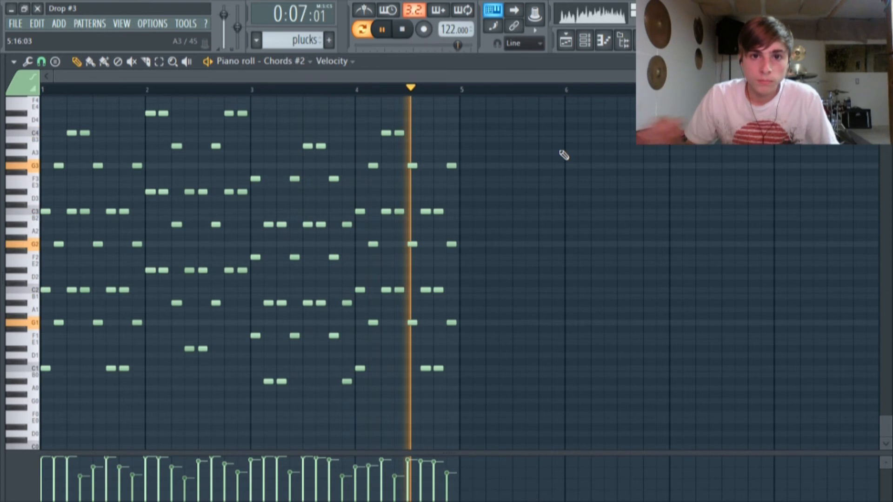
left_click(382, 30)
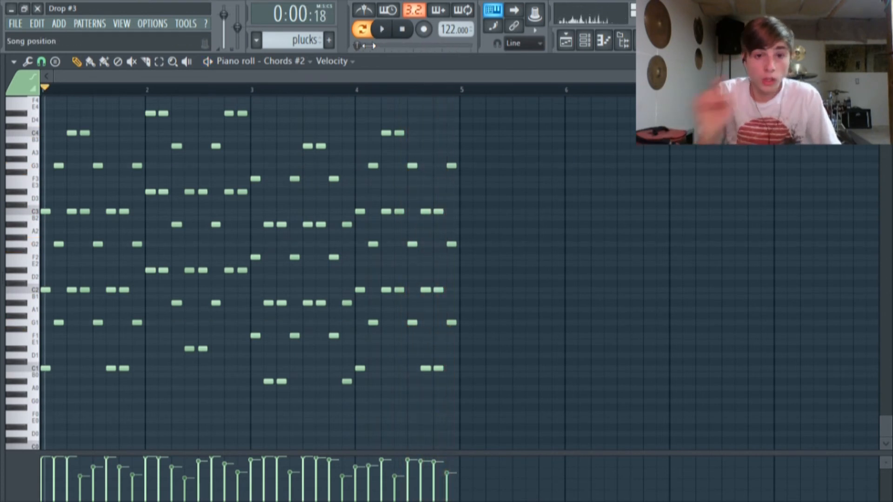
scroll(515, 165, "up", 1)
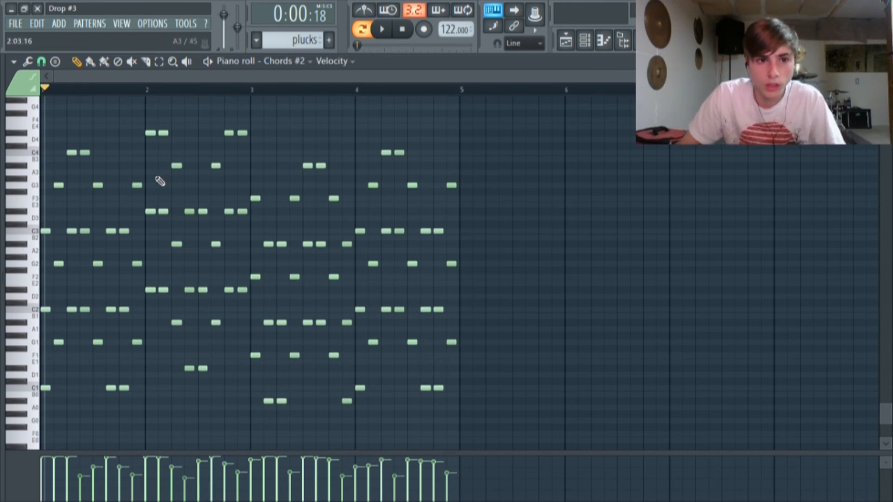
left_click(39, 238)
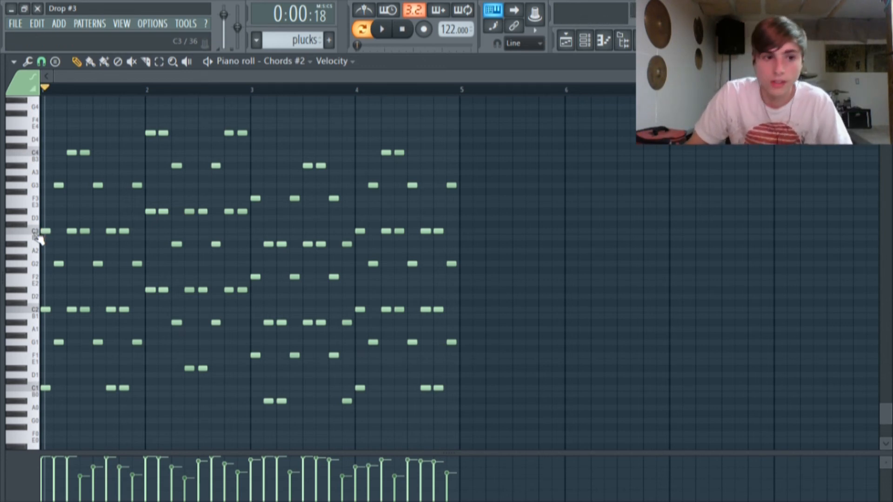
Step: Open the Chords #2 channel's synth from the channel rack, examine its pluck sound settings, and close it
left_click(39, 238)
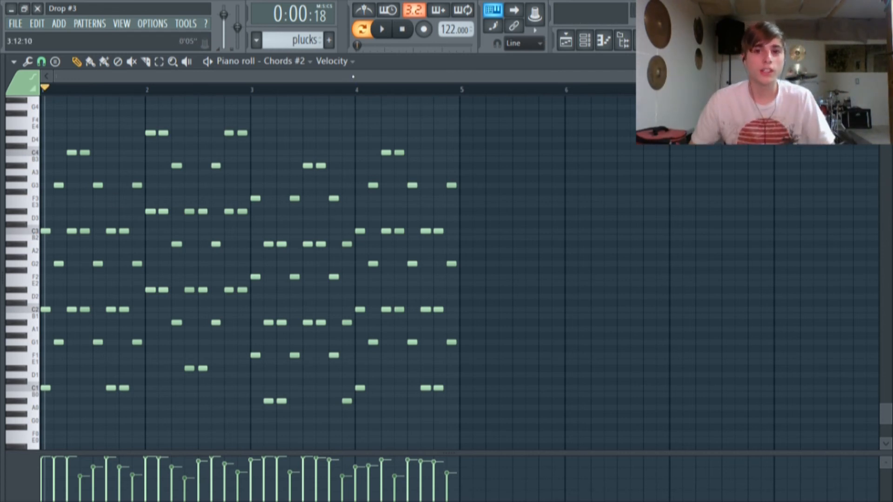
left_click(584, 40)
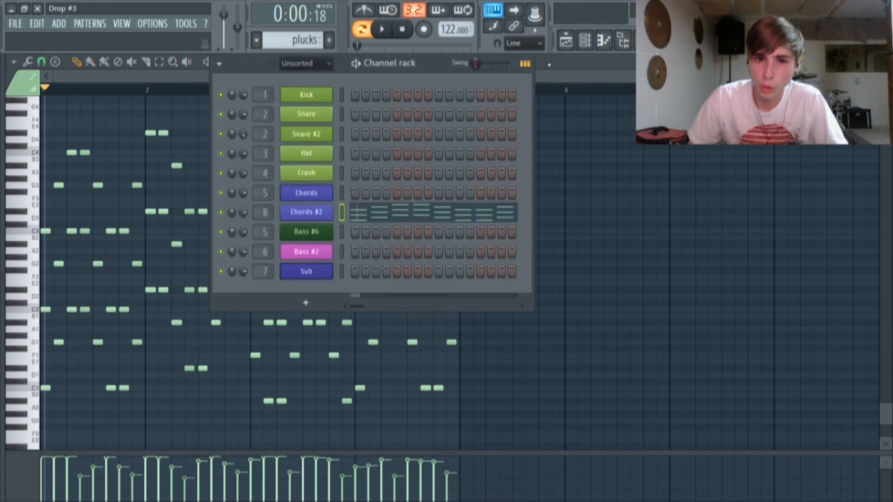
left_click(327, 210)
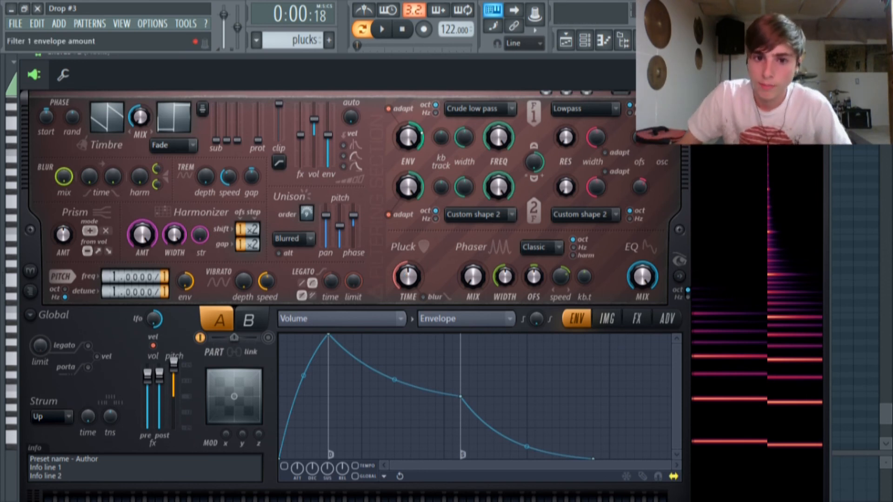
left_click_drag(449, 64, 446, 67)
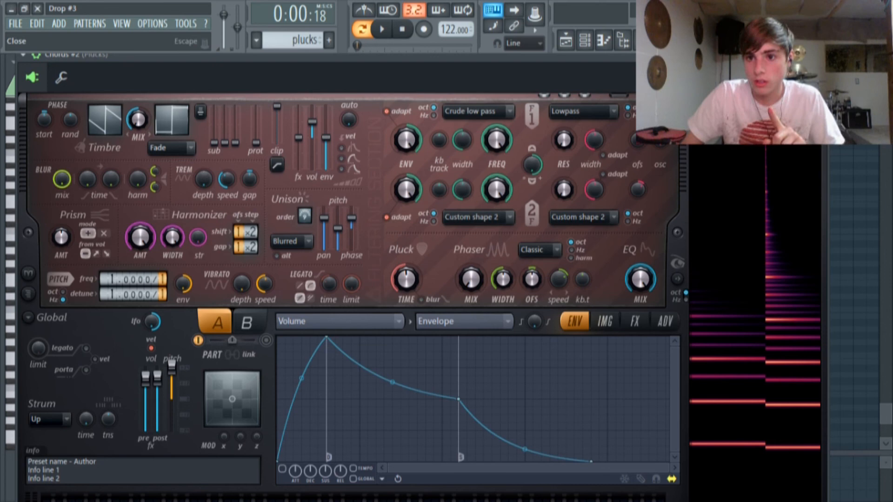
left_click(822, 56)
Step: Compare the notes of the Chords pattern at bar 13 with those of the plucks pattern at bar 17
right_click(638, 193)
left_click(566, 41)
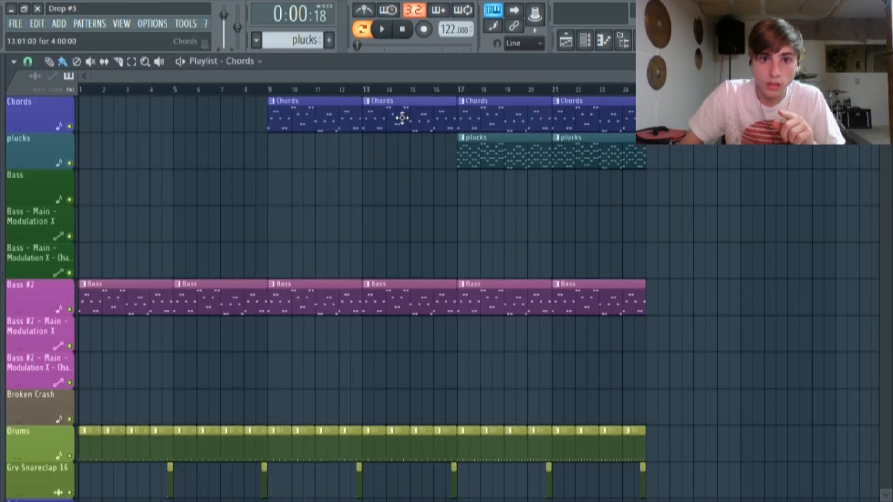
double_click(400, 118)
left_click(566, 40)
double_click(502, 152)
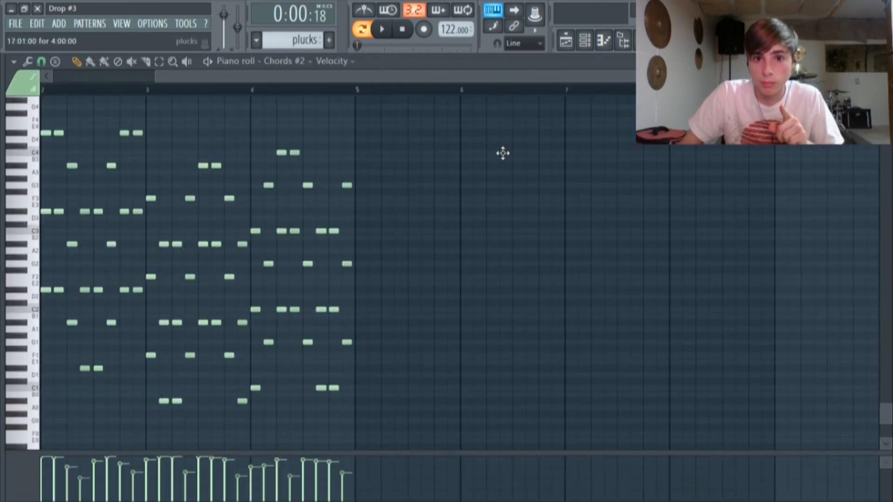
Step: Reopen the Chords #2 synth to demonstrate its Pluck time, and show Fruity Reeverb 2 on the Plucks mixer track
left_click(597, 40)
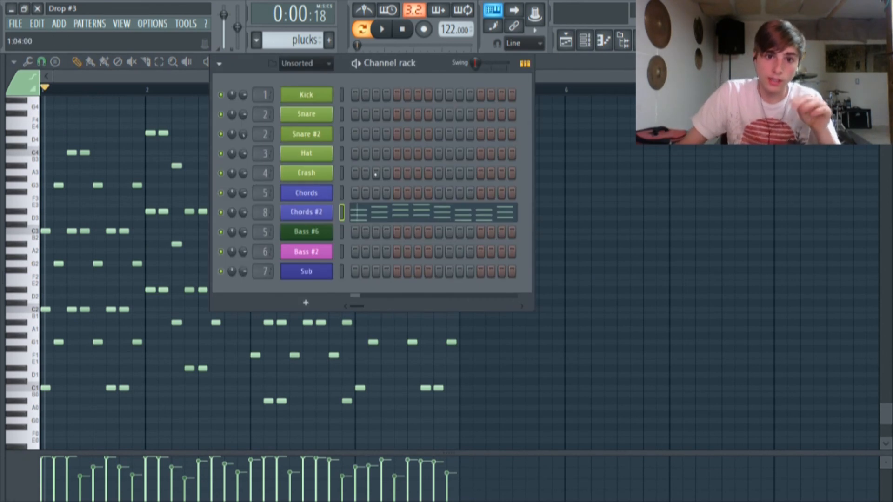
left_click(321, 217)
left_click_drag(406, 280, 406, 254)
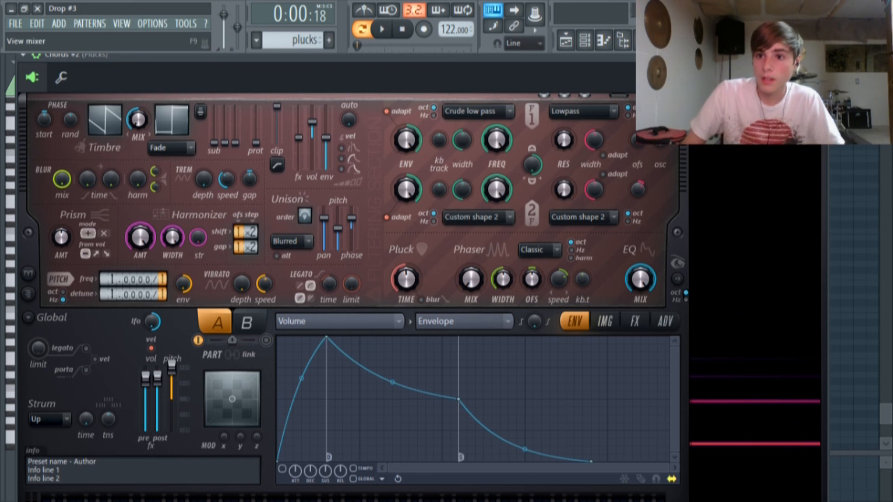
key("F9")
left_click(791, 102)
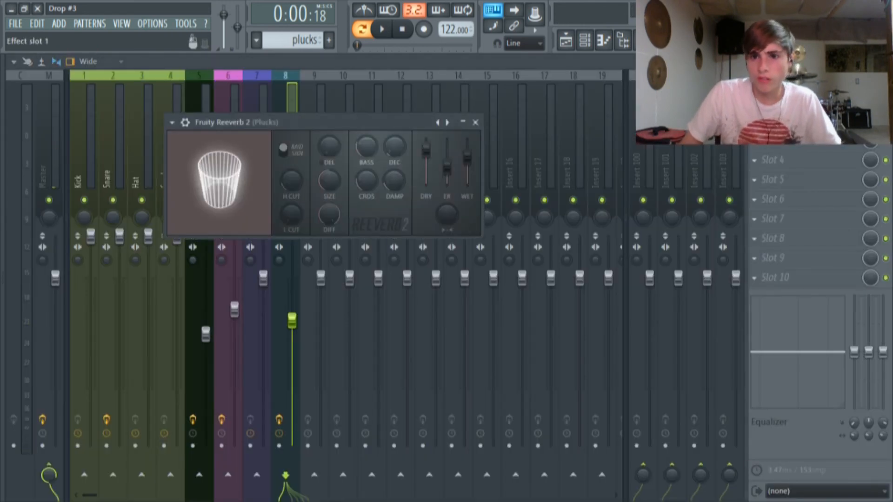
Step: Load Vocodex in the second effect slot of the Plucks track, raising its SG level and setting 100 bands
left_click(754, 121)
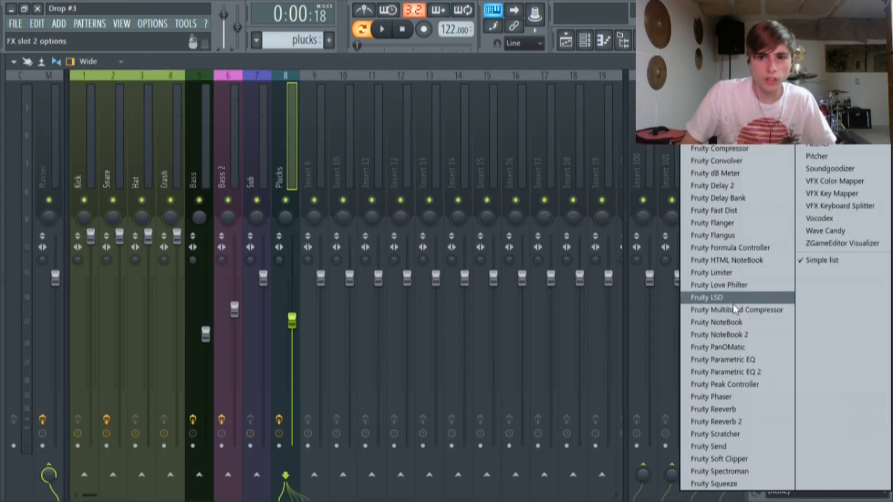
left_click(827, 218)
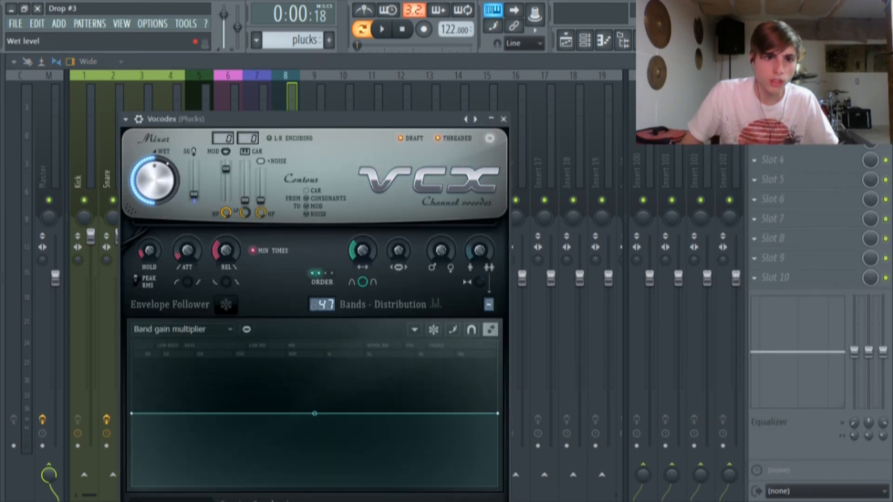
left_click_drag(193, 195, 194, 161)
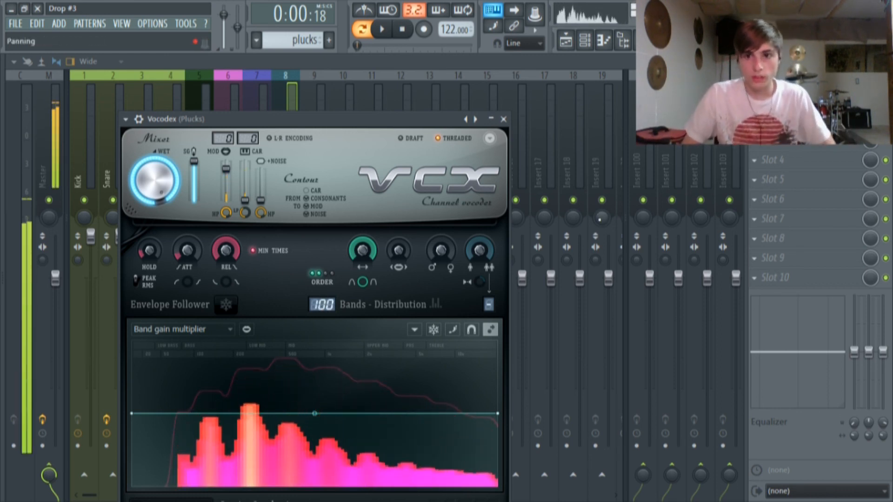
Step: Remove Vocodex from the second effect slot of the Plucks track
left_click(753, 121)
mouse_move(765, 144)
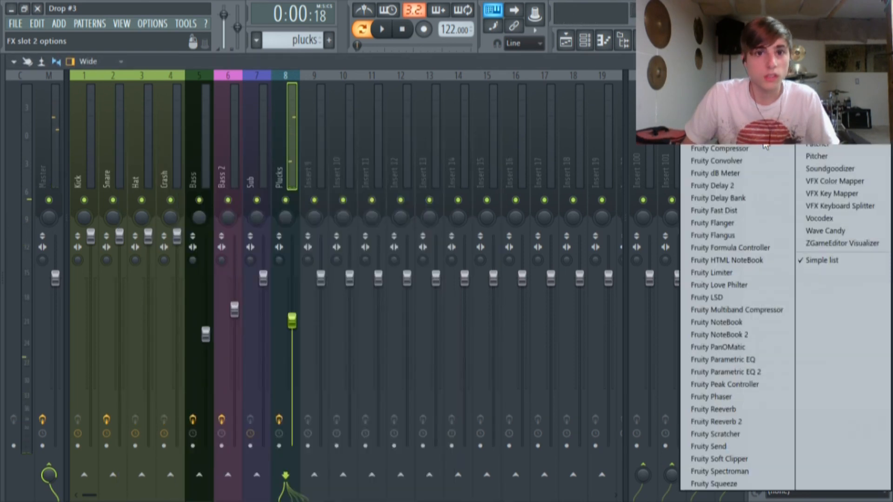
left_click(701, 8)
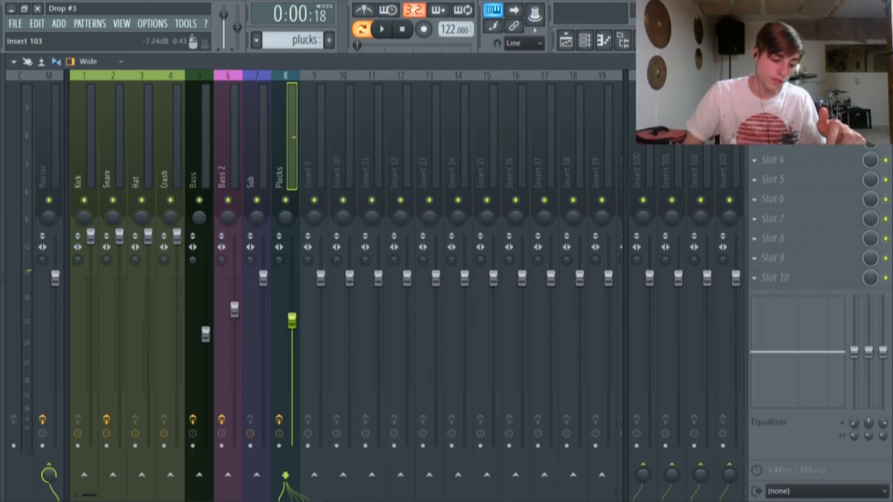
Step: Show Fruity Reeverb 2 on the Plucks track, review the plucks pattern's notes, and return to the playlist
left_click(775, 101)
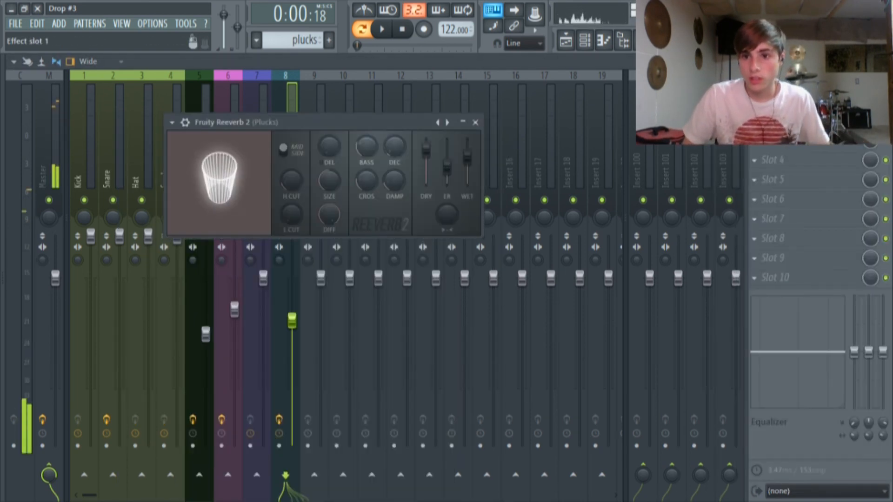
left_click(566, 41)
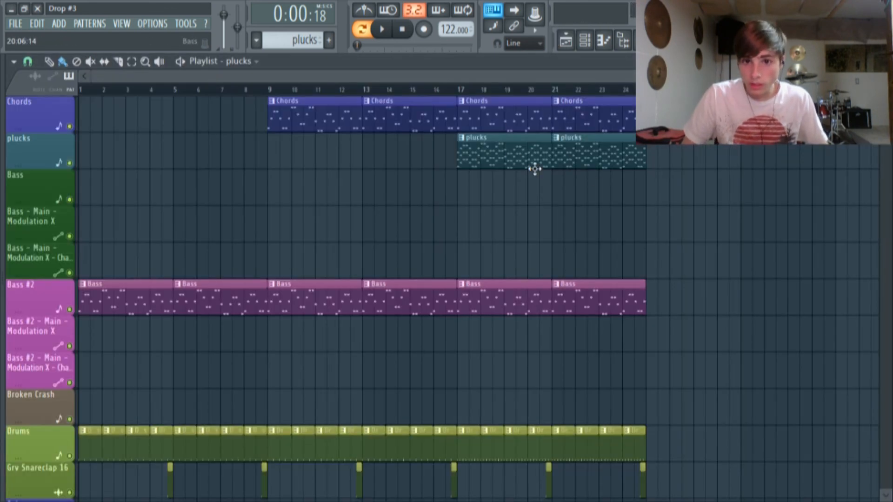
double_click(497, 163)
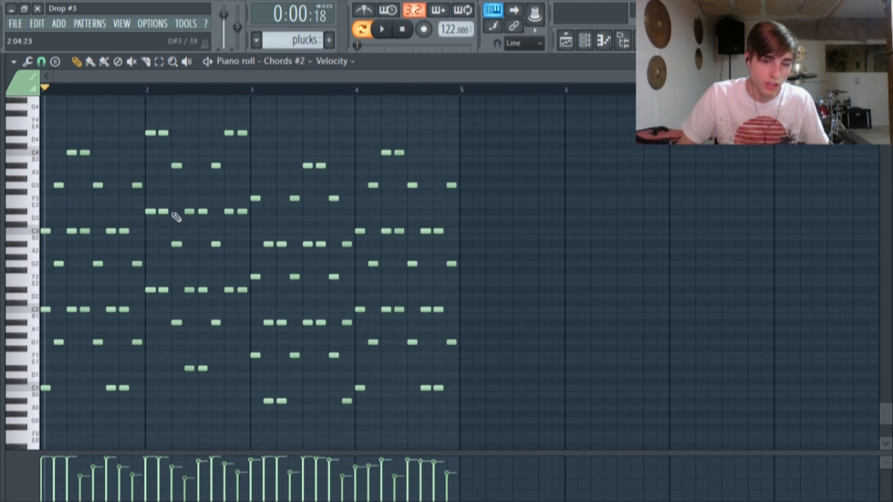
left_click(577, 40)
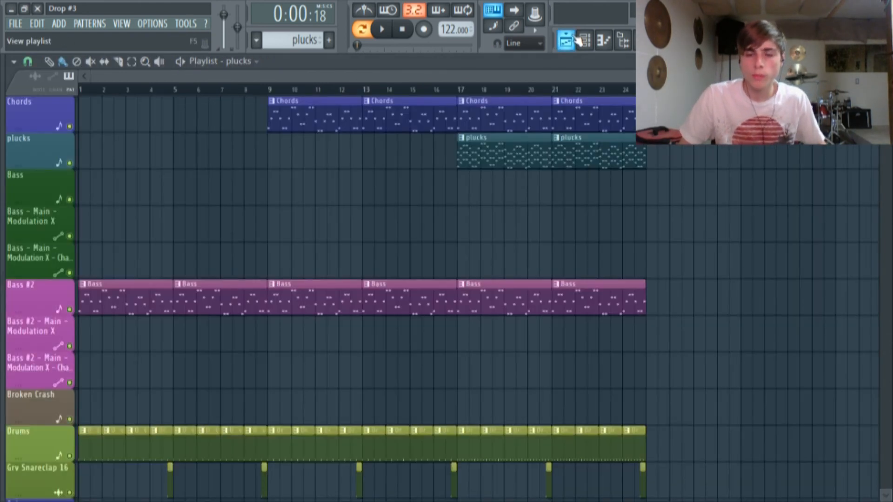
Step: Play the arrangement in song mode from bar 17, stop it, and return the playhead to the song's start
left_click(460, 89)
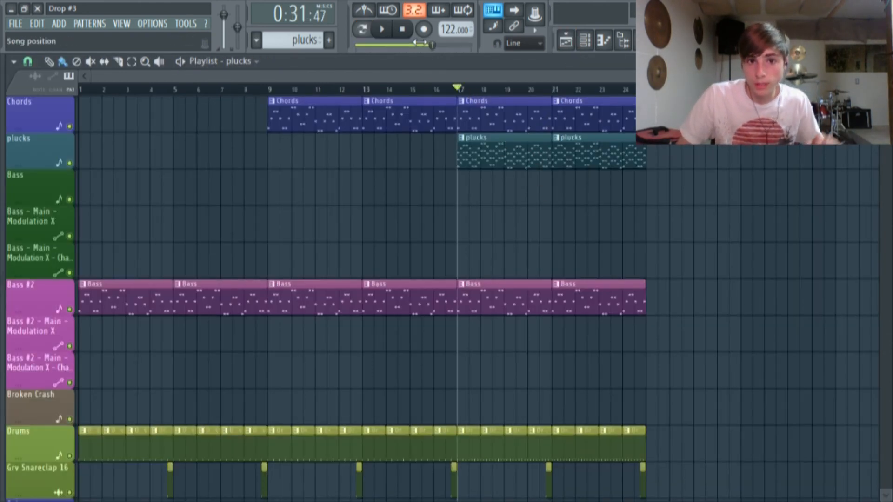
left_click(382, 29)
key("space")
left_click(256, 89)
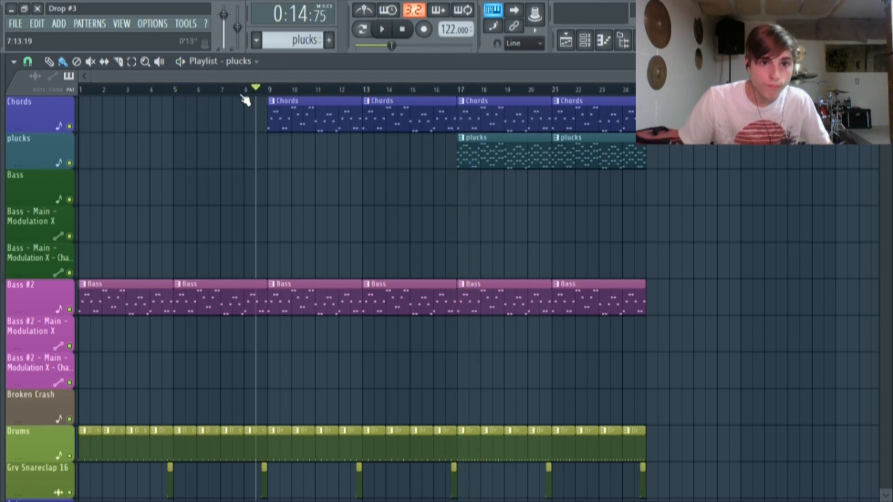
left_click_drag(256, 88, 20, 96)
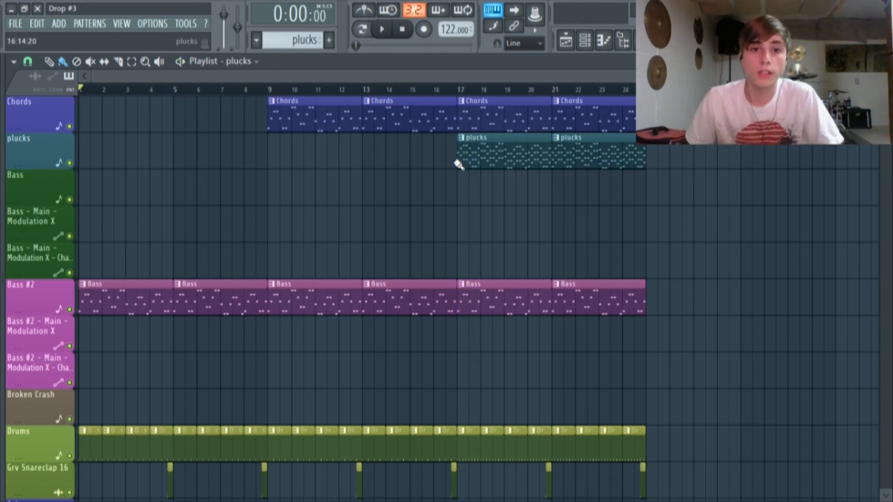